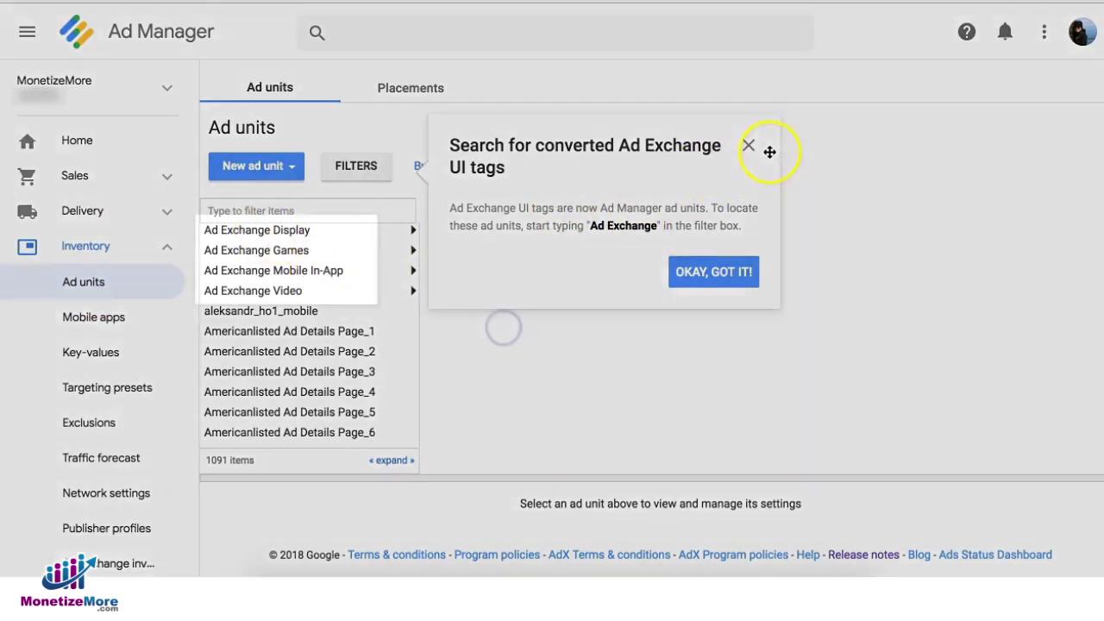
# Step: Close the 'Search for converted Ad Exchange UI tags' notice above the ad unit list
pyautogui.click(749, 146)
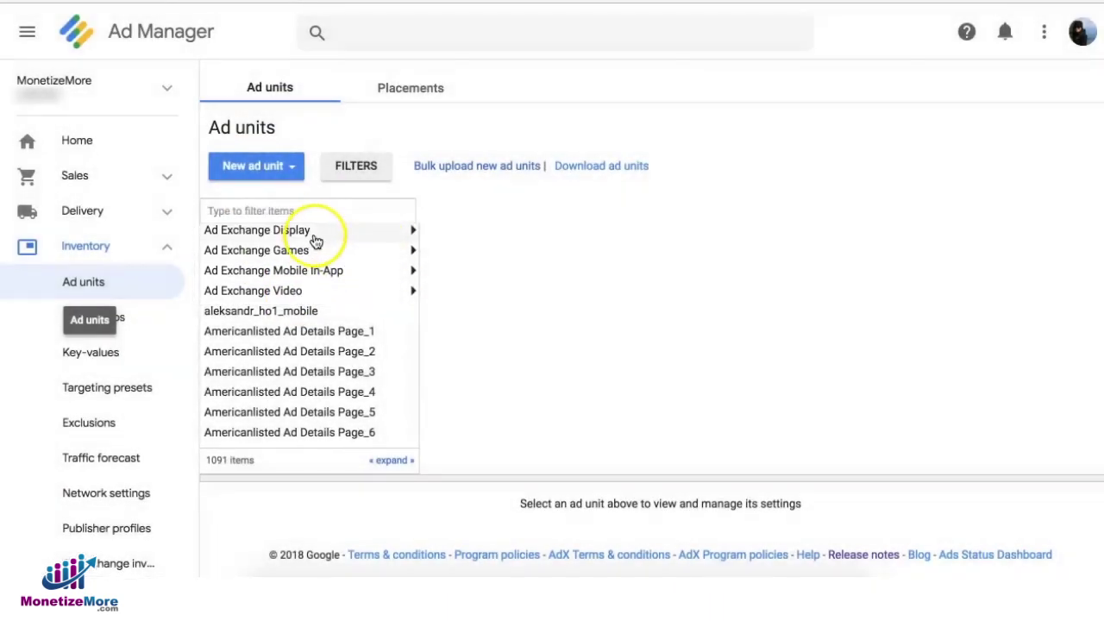
pyautogui.moveTo(315, 241)
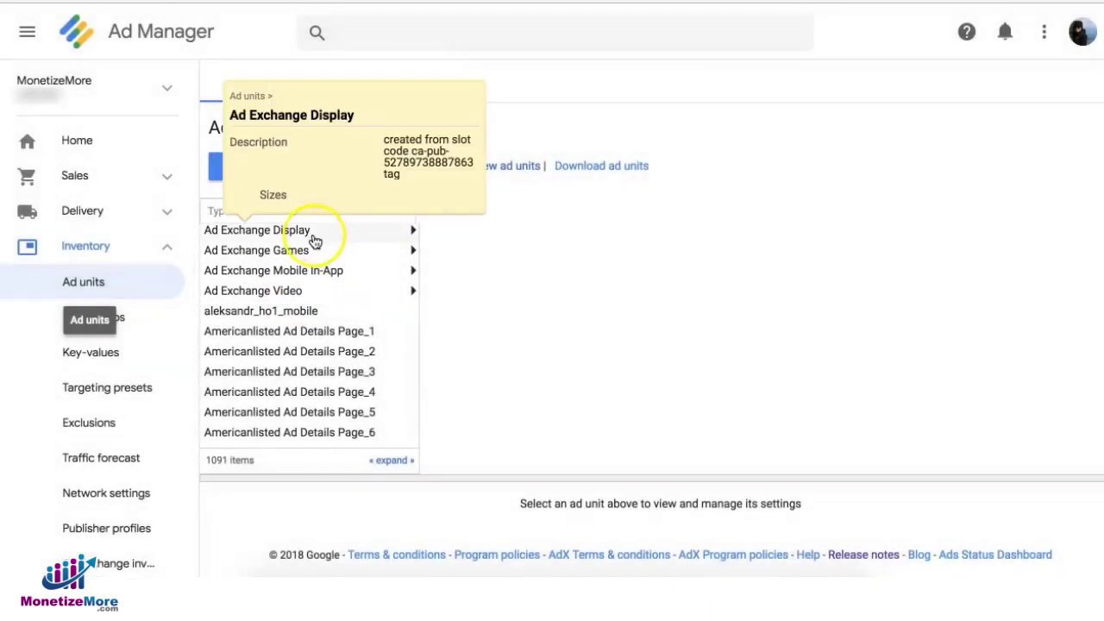
pyautogui.moveTo(324, 280)
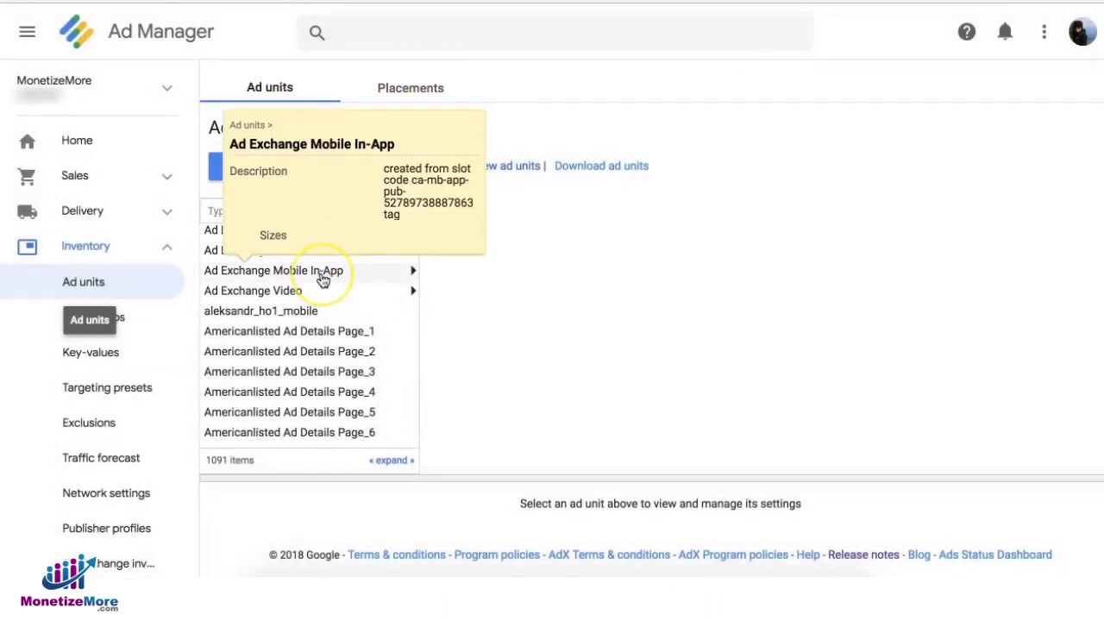
pyautogui.click(505, 242)
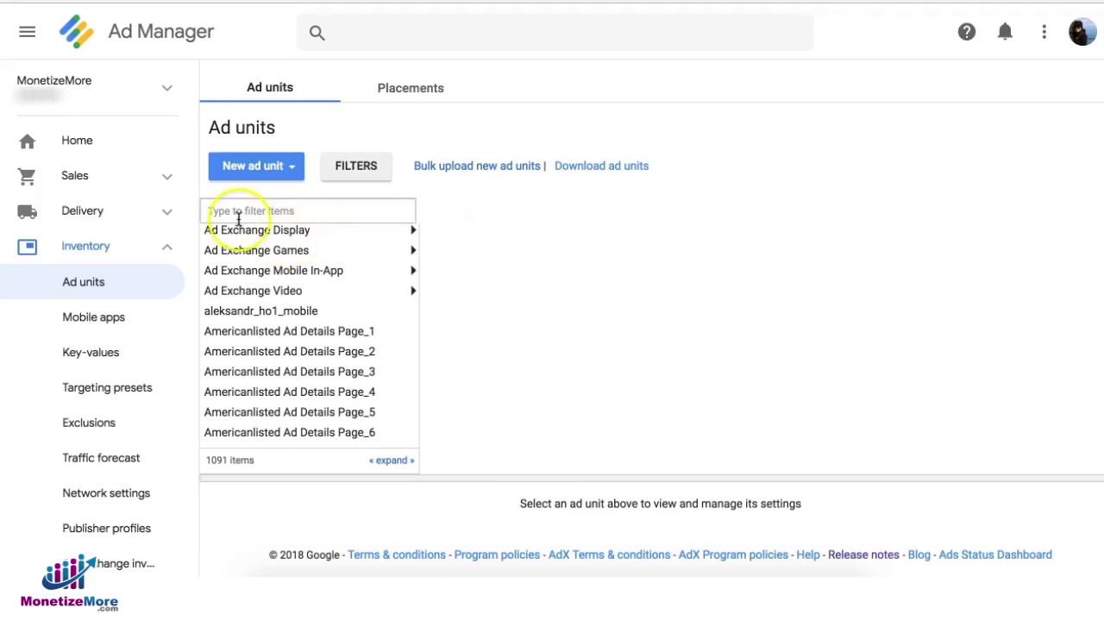
# Step: Start a new ad unit one level below Ad Exchange Display
pyautogui.click(291, 231)
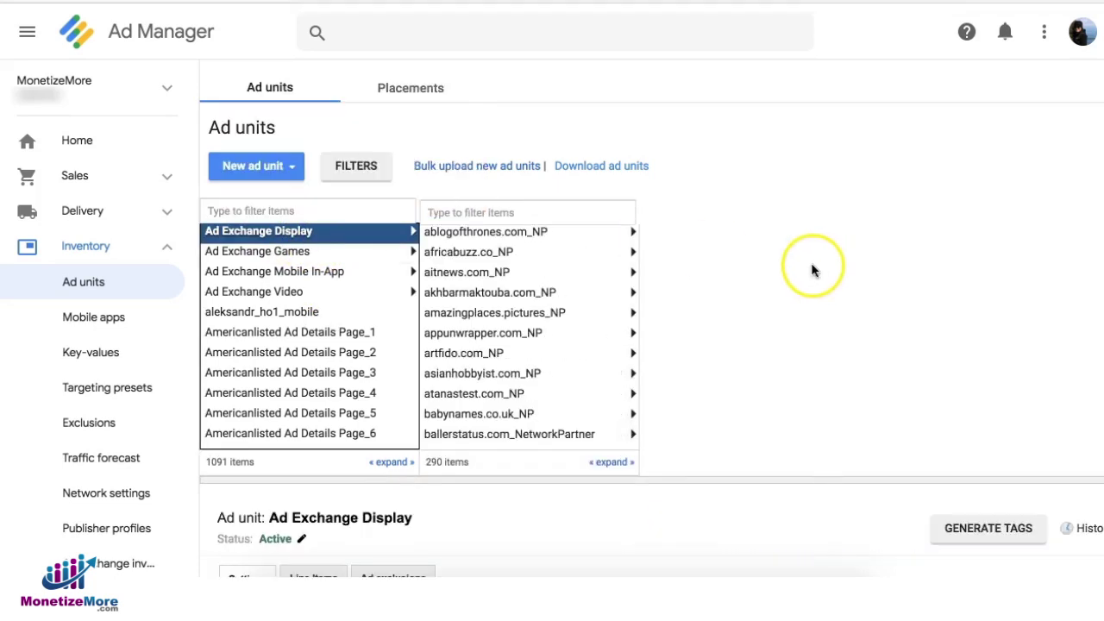
pyautogui.click(277, 168)
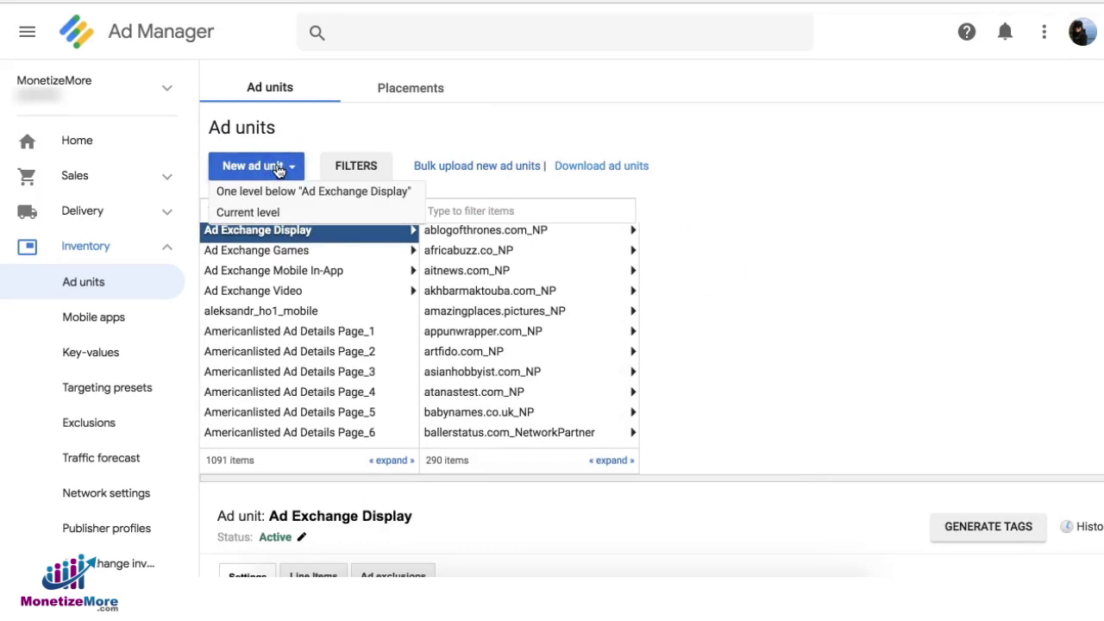
pyautogui.click(340, 195)
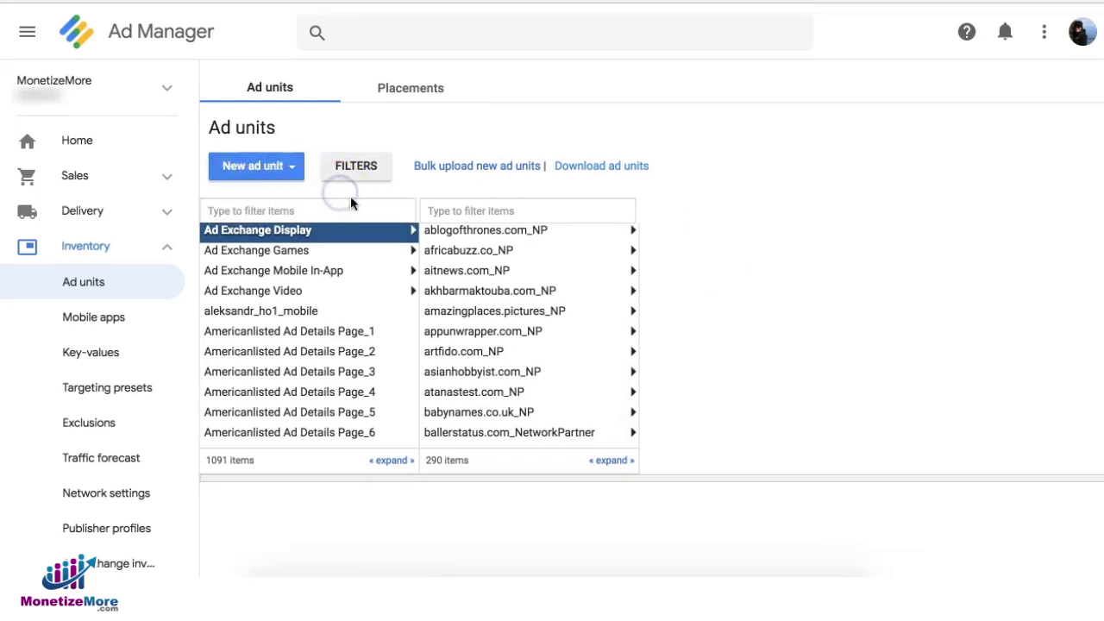
pyautogui.scroll(-2, 736, 276)
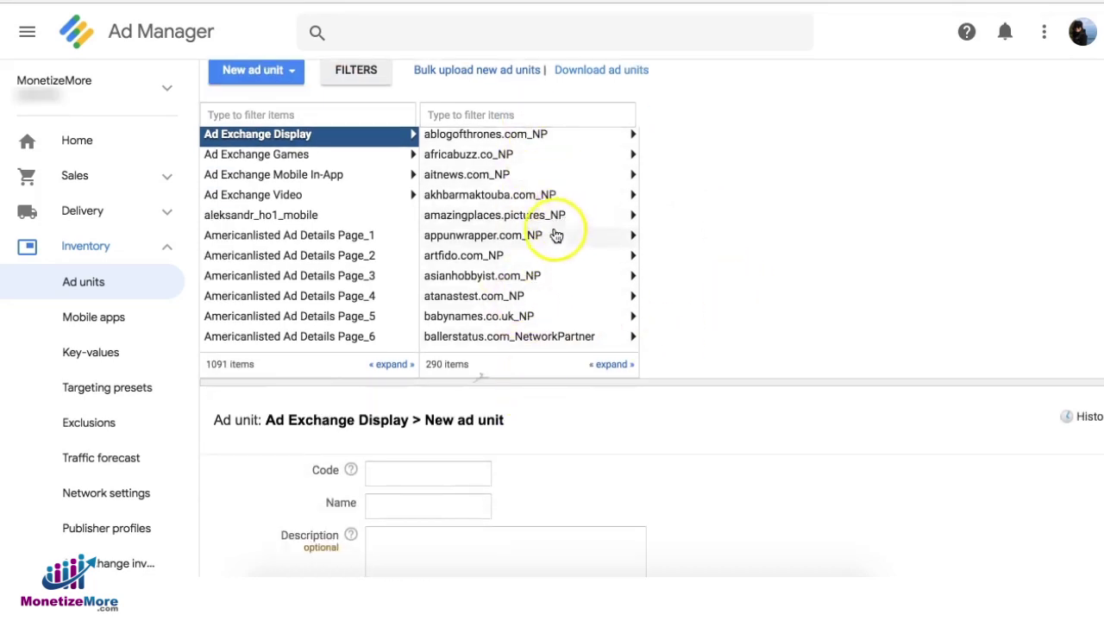
# Step: Enter test_NP as the new unit's code and copy it into the name field
pyautogui.click(402, 463)
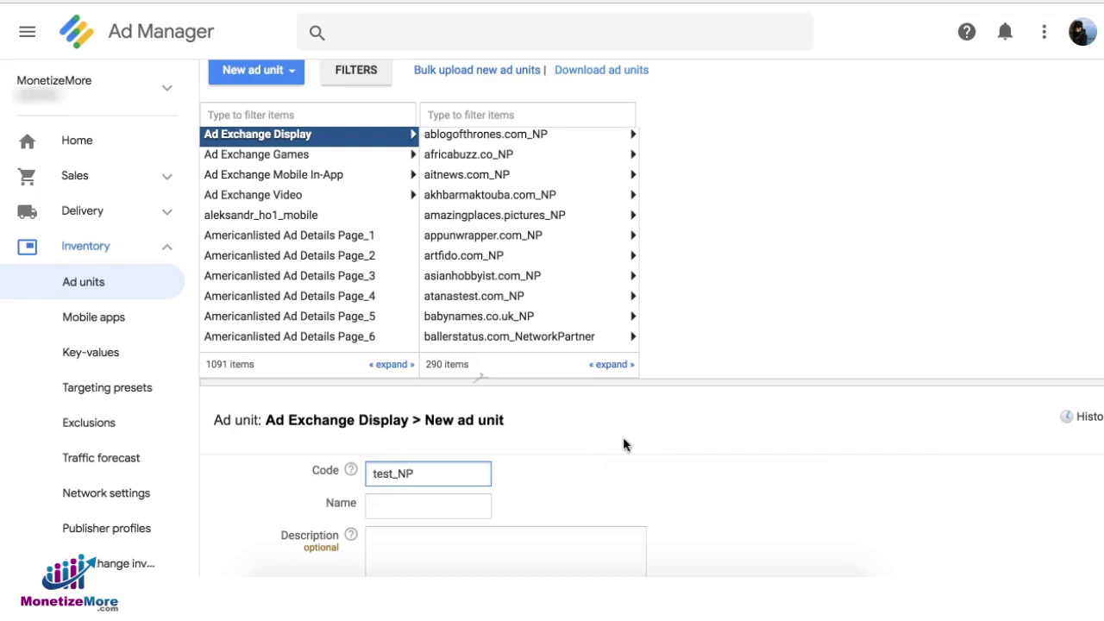
pyautogui.moveTo(436, 474); pyautogui.dragTo(326, 472)
pyautogui.hotkey('ctrl', 'c')
pyautogui.click(456, 503)
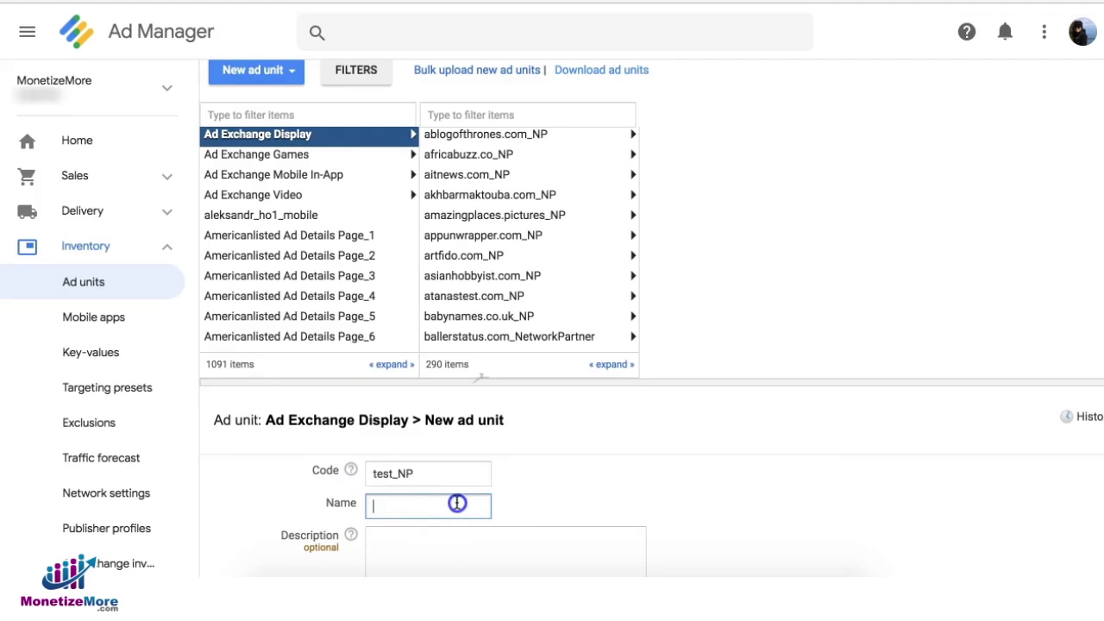
pyautogui.hotkey('ctrl', 'v')
pyautogui.scroll(-2, 578, 473)
pyautogui.scroll(-3, 579, 473)
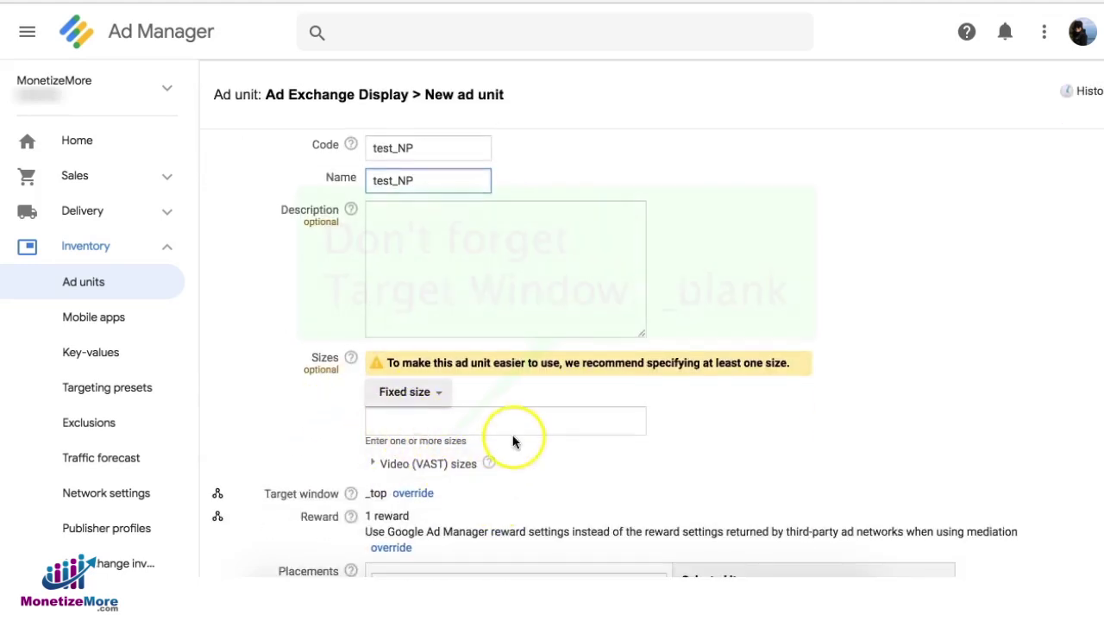
pyautogui.scroll(-9, 505, 418)
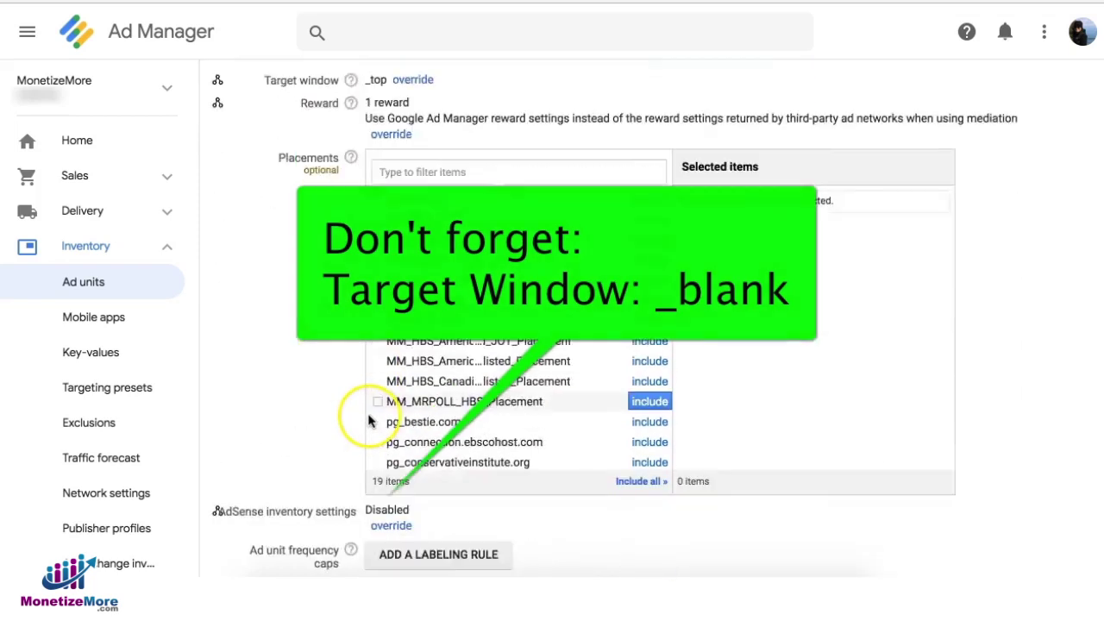
pyautogui.scroll(-1, 369, 420)
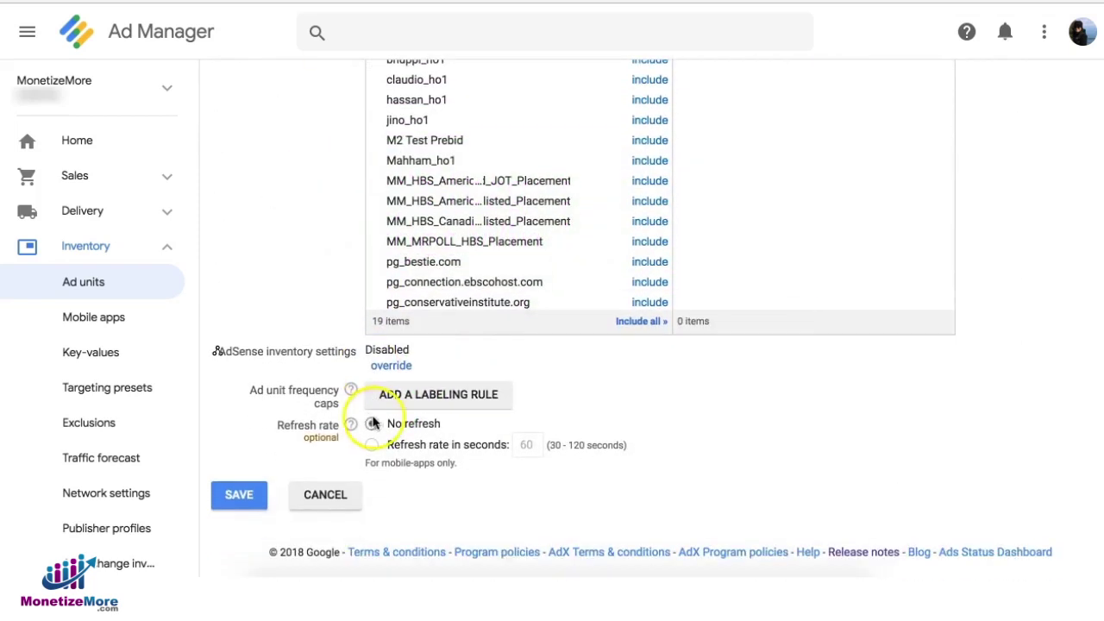
# Step: Save the test_NP unit and start a new child unit one level below it
pyautogui.click(253, 504)
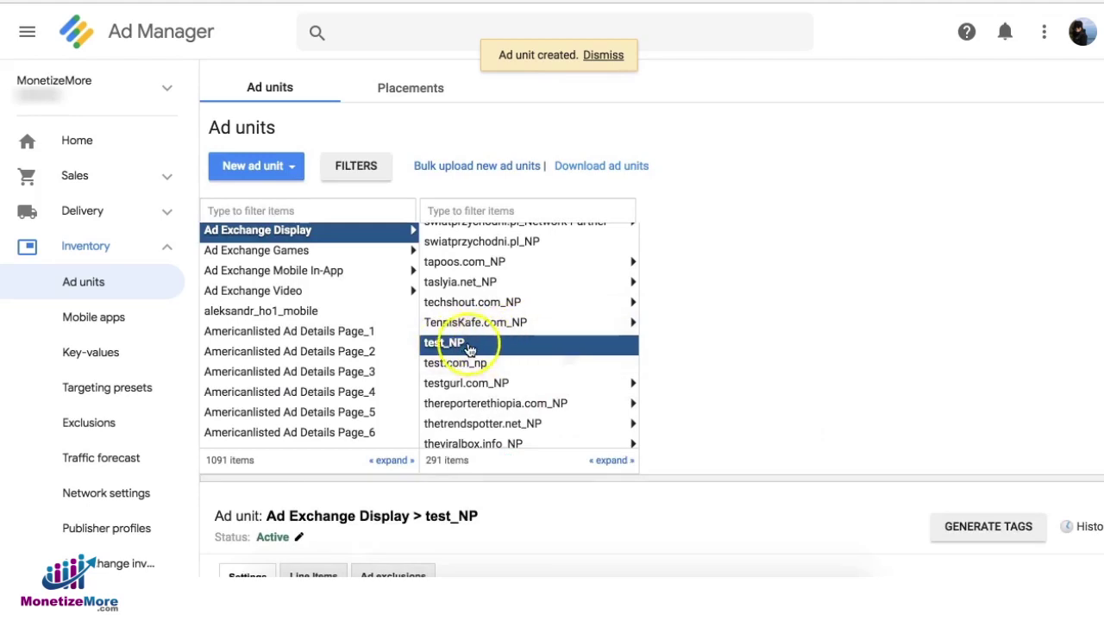
pyautogui.moveTo(470, 349)
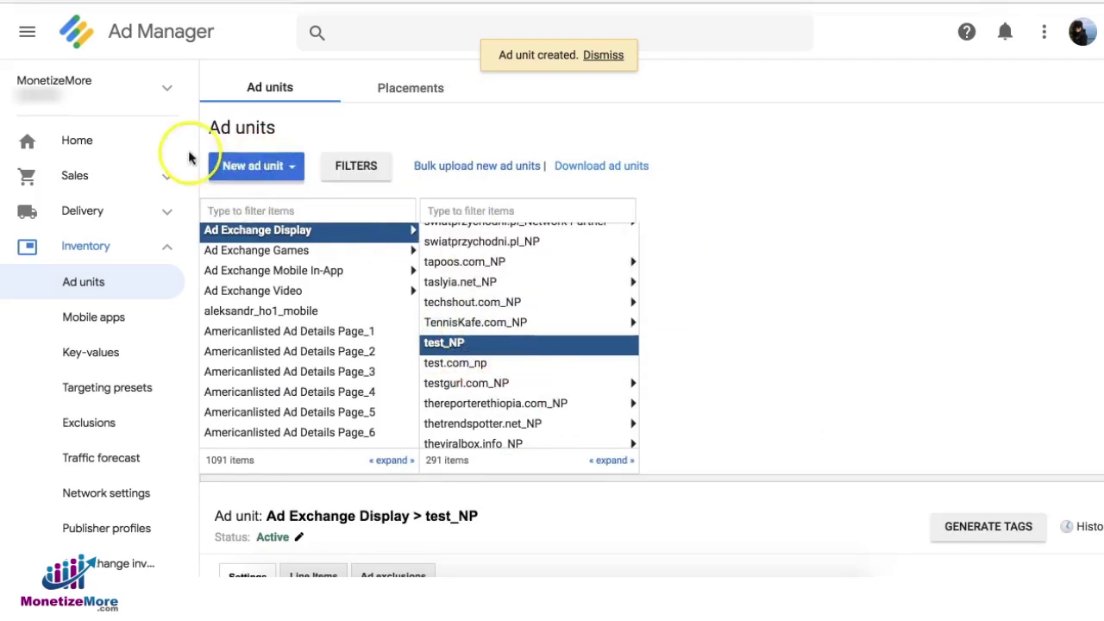
pyautogui.click(274, 169)
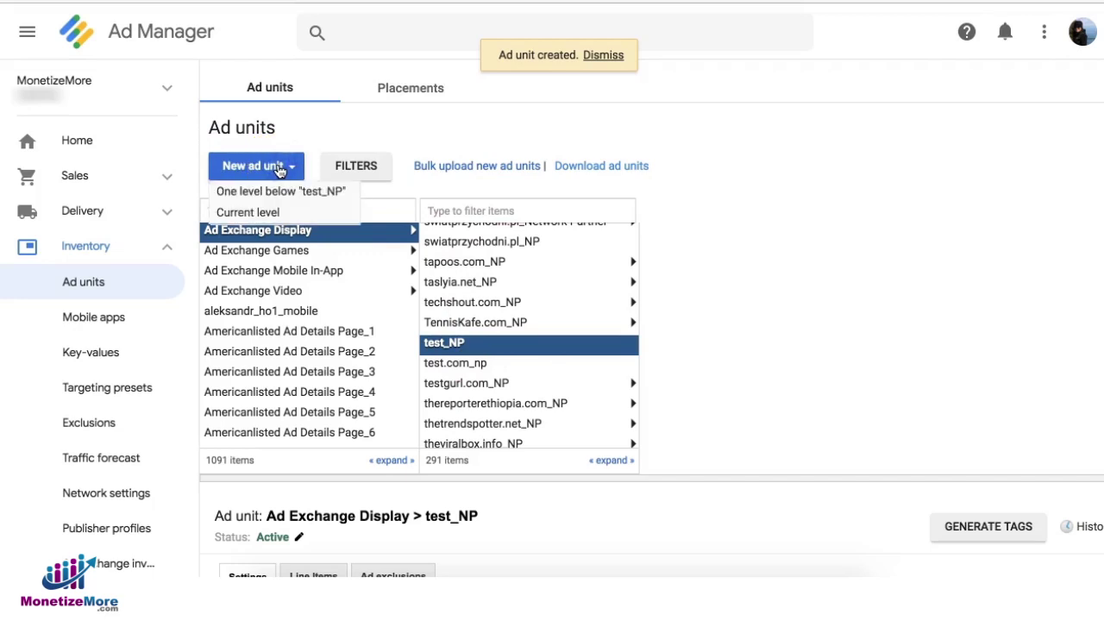
pyautogui.click(275, 191)
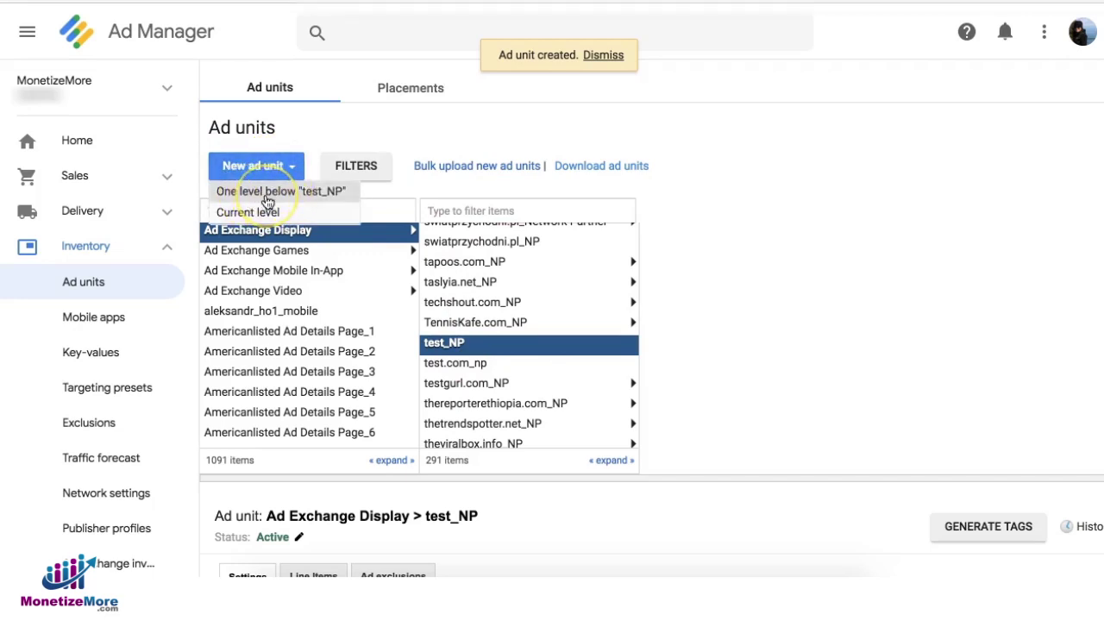
pyautogui.click(314, 198)
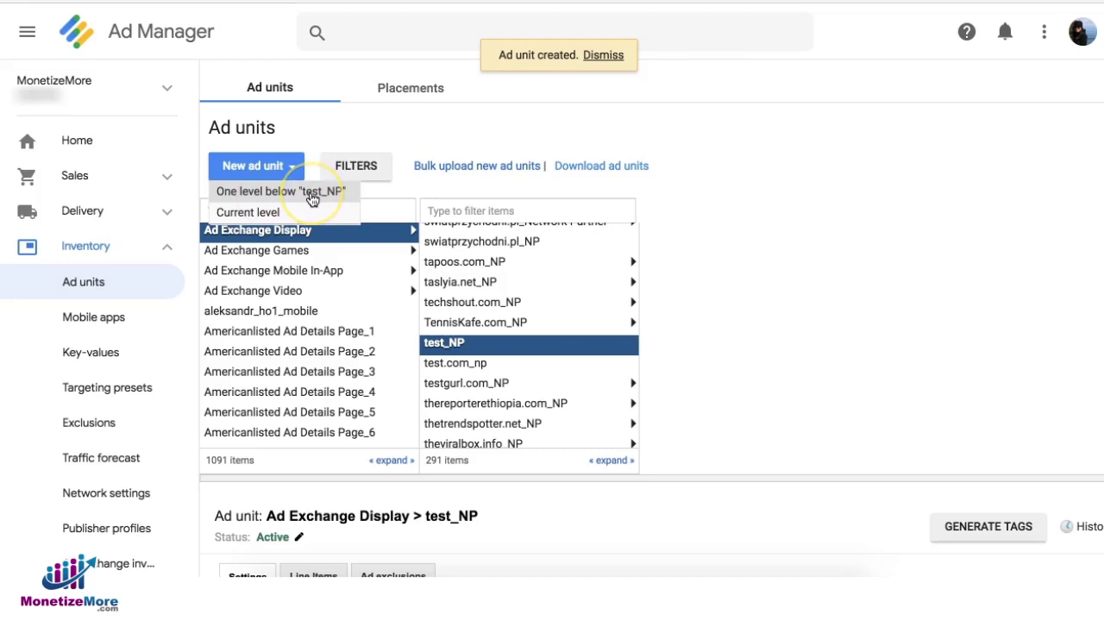
pyautogui.click(313, 198)
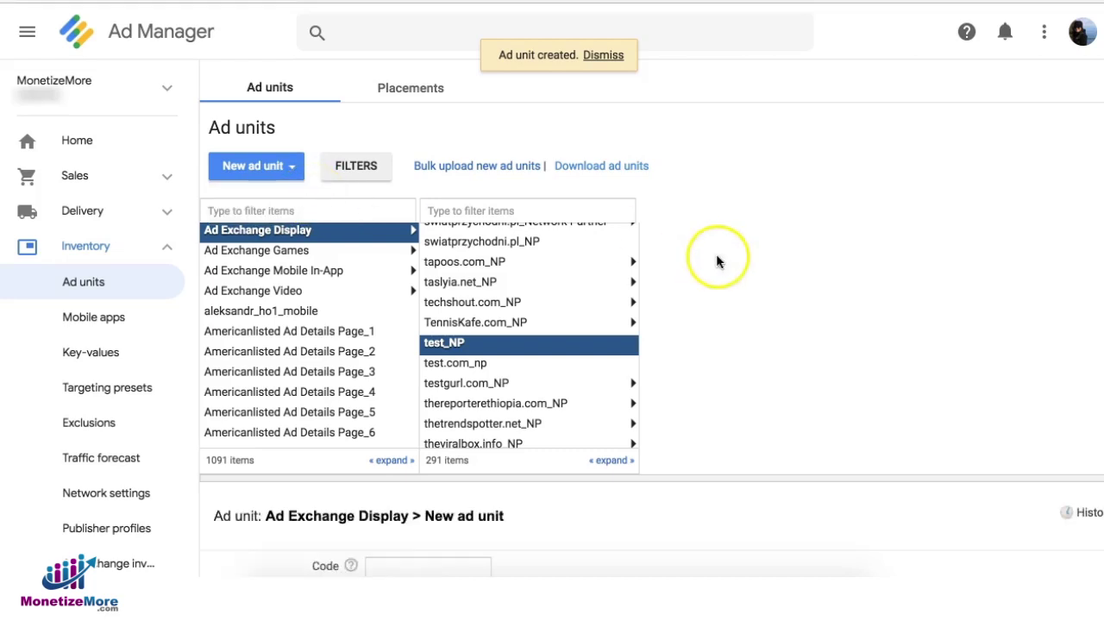
# Step: Set the child unit's code and name to test.com
pyautogui.click(382, 200)
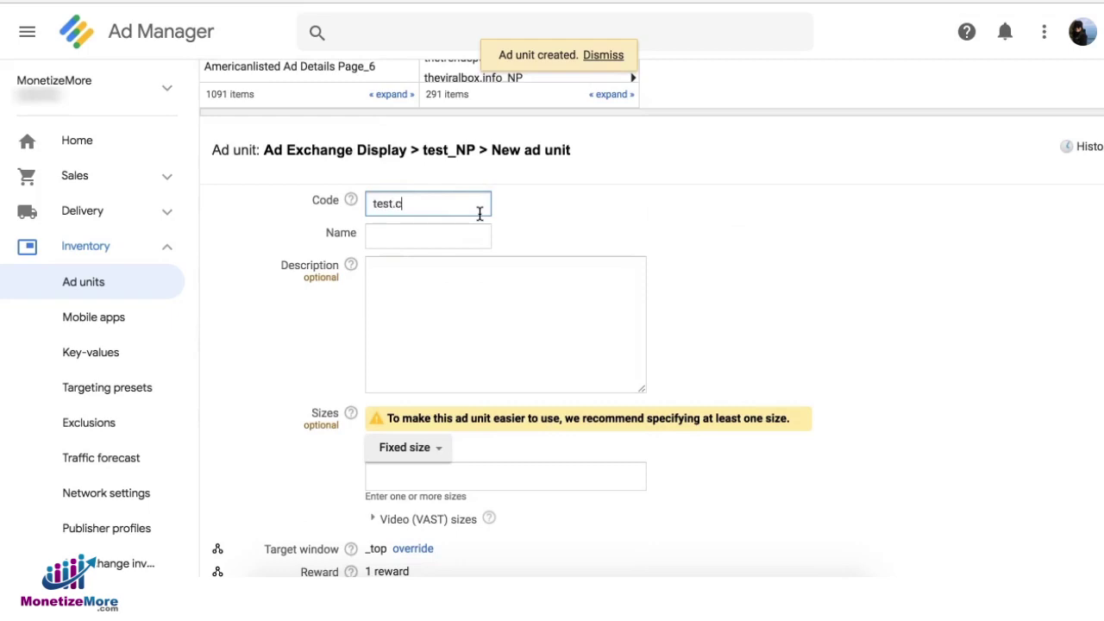
pyautogui.moveTo(466, 205); pyautogui.dragTo(279, 202)
pyautogui.hotkey('ctrl', 'c')
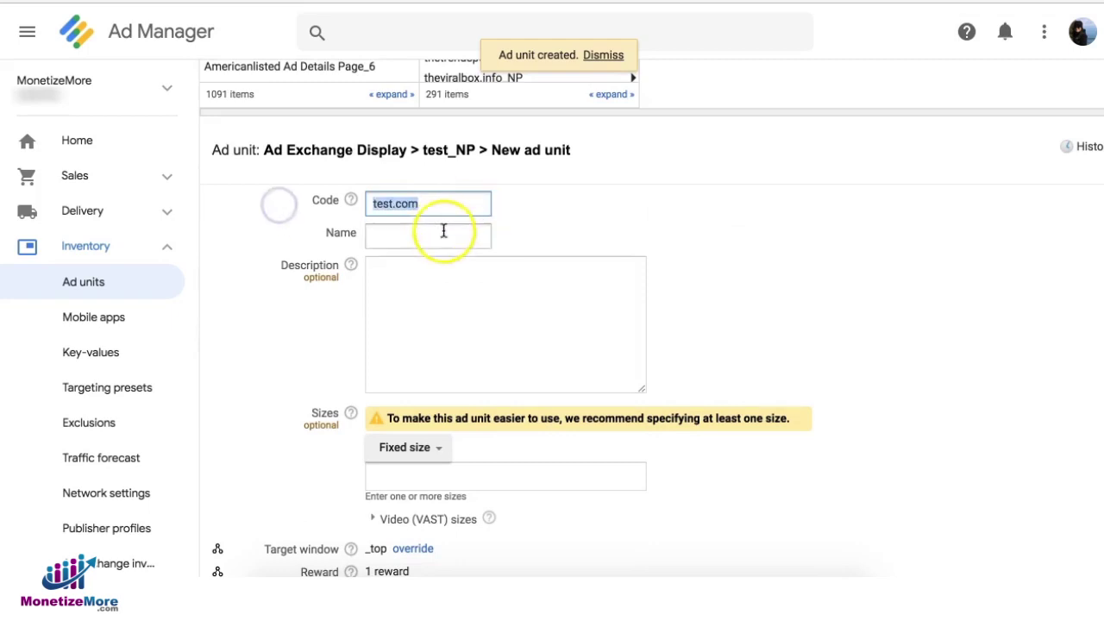
pyautogui.click(445, 230)
pyautogui.hotkey('ctrl', 'v')
pyautogui.scroll(-4, 662, 249)
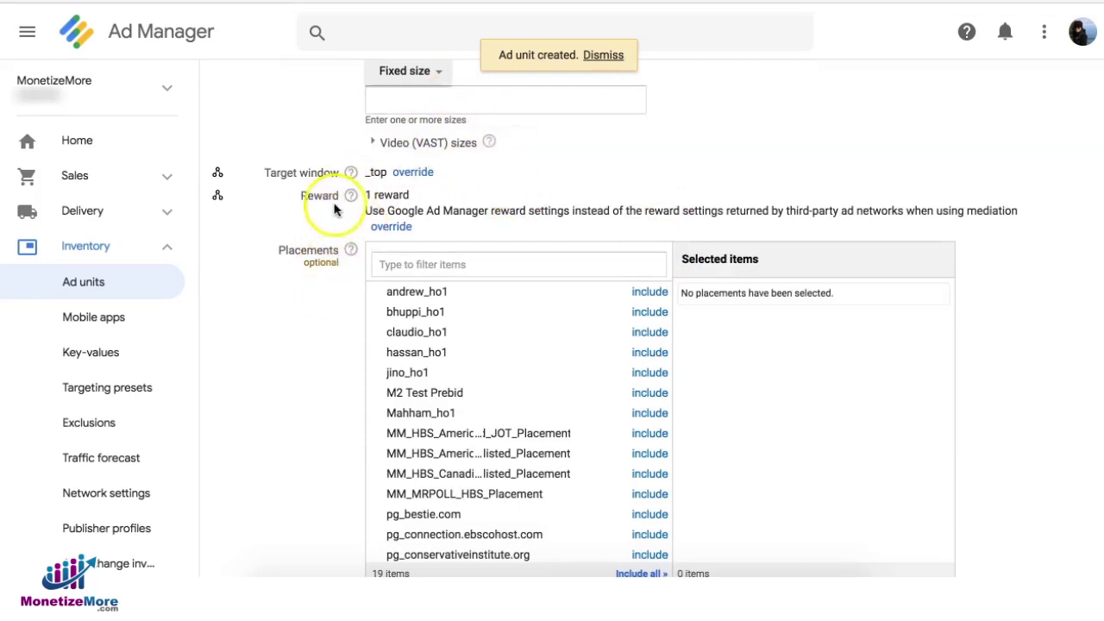
pyautogui.scroll(-1, 334, 340)
pyautogui.scroll(-1, 334, 340)
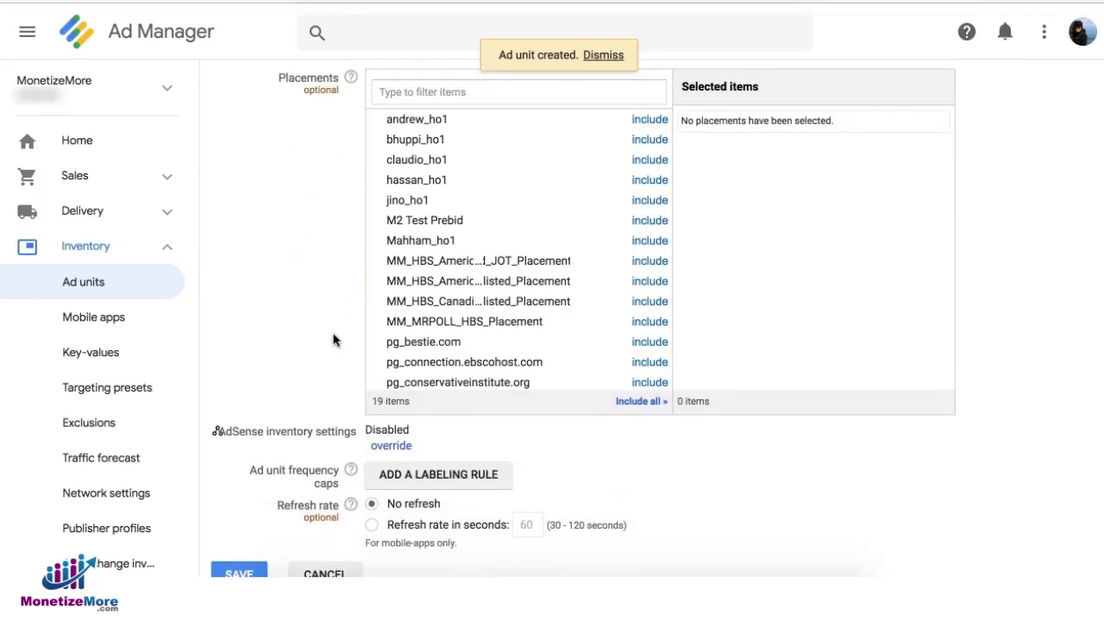
pyautogui.scroll(3, 334, 340)
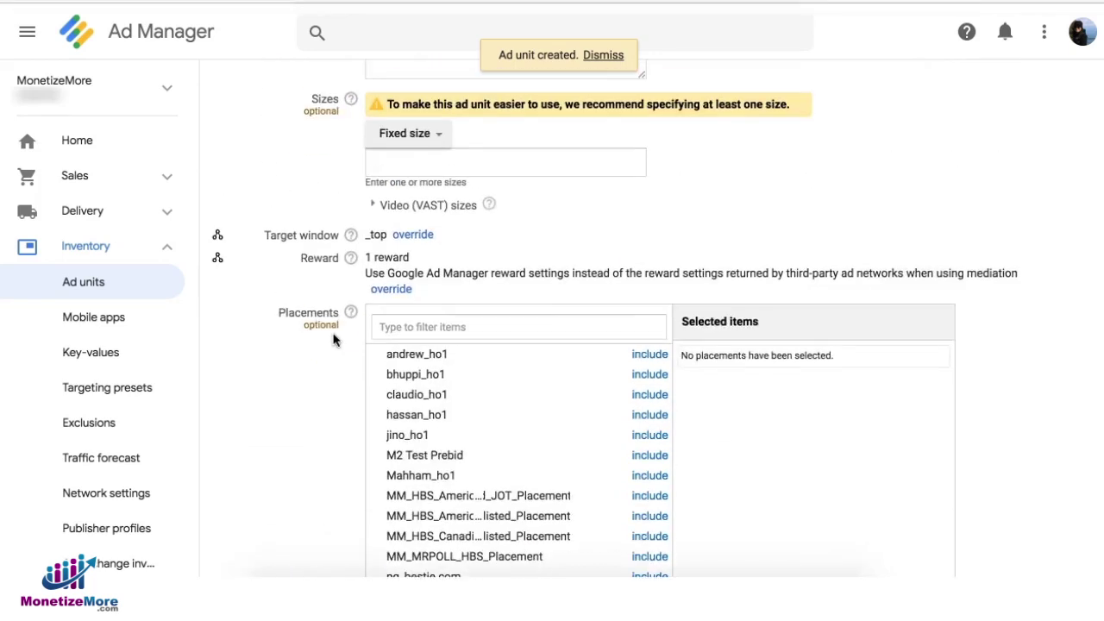
# Step: Override the child unit's target window to _blank
pyautogui.click(414, 237)
pyautogui.click(412, 238)
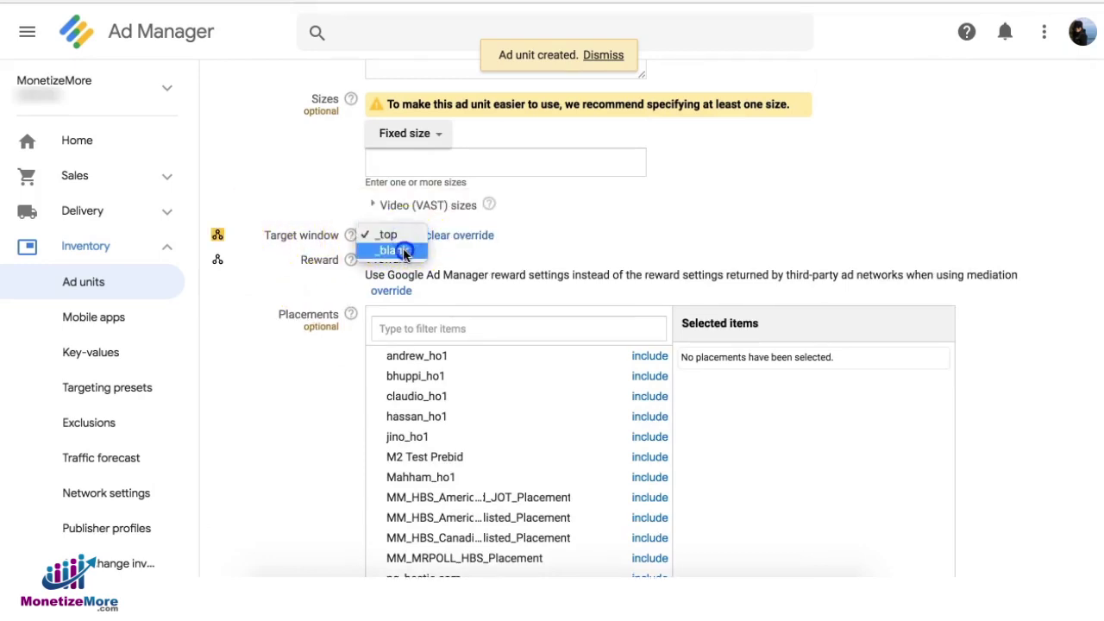
pyautogui.click(404, 249)
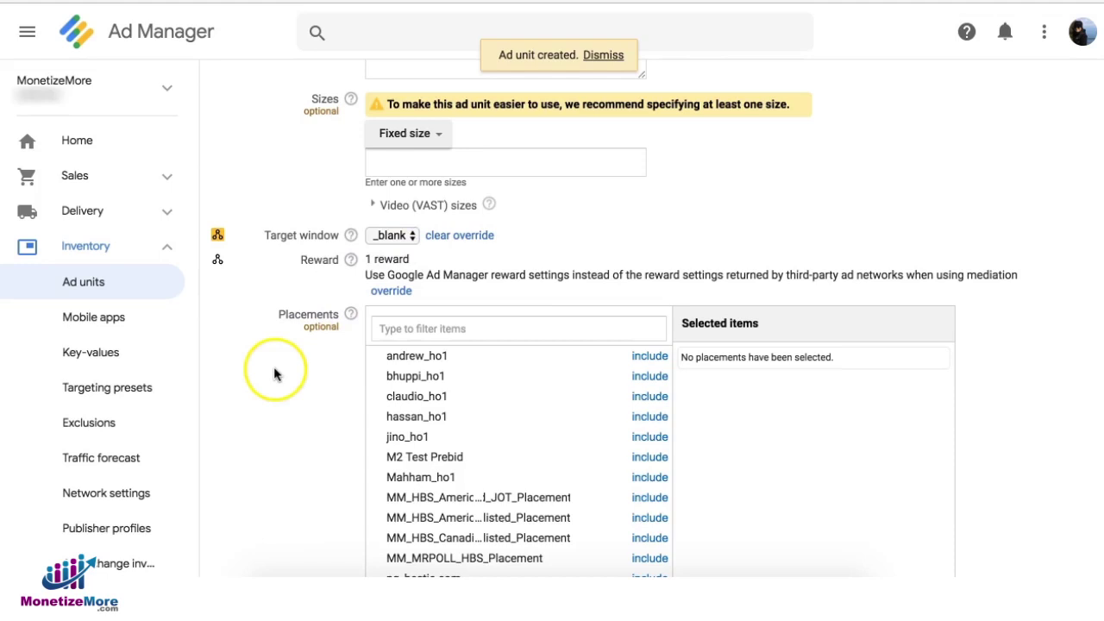
pyautogui.scroll(-1, 275, 366)
pyautogui.scroll(-5, 274, 366)
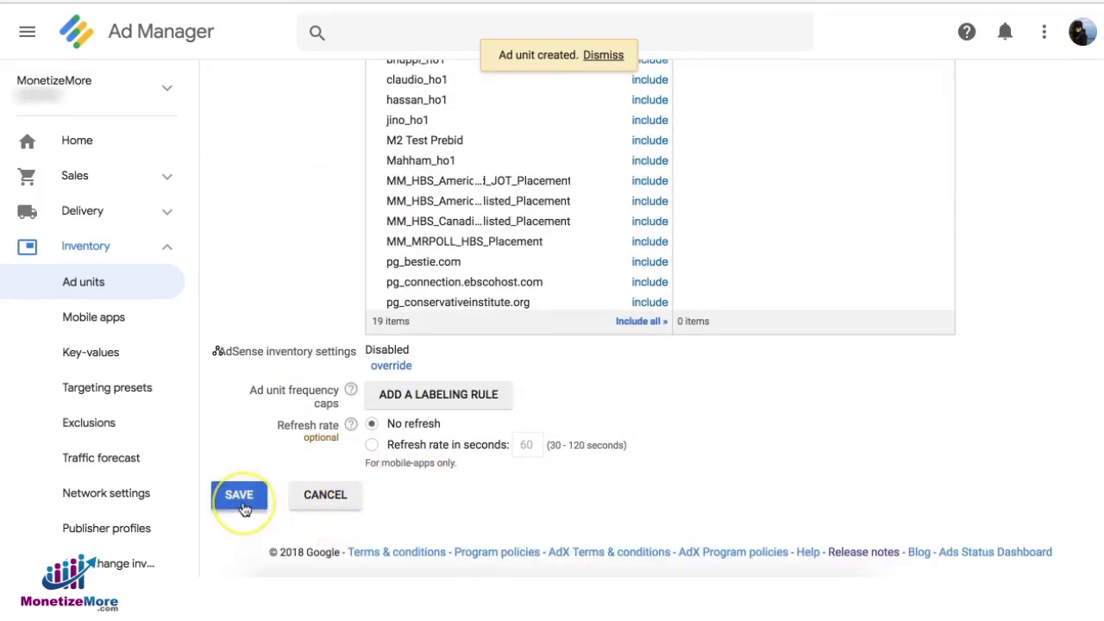
pyautogui.scroll(5, 296, 391)
pyautogui.scroll(8, 296, 391)
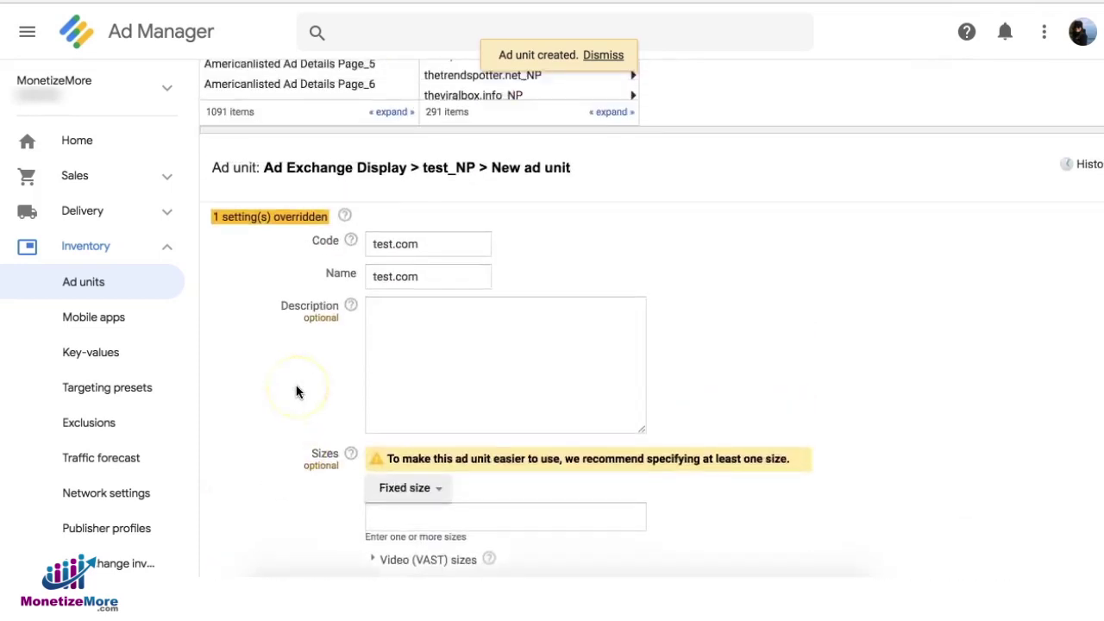
pyautogui.scroll(2, 589, 347)
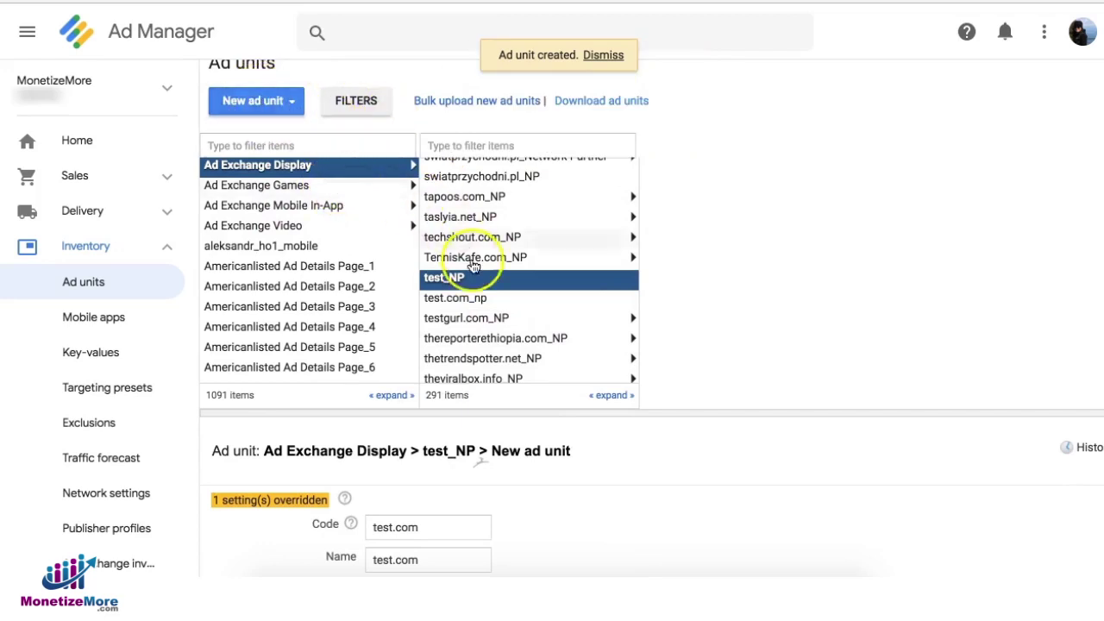
# Step: Override test_NP's target window from _top to _blank and save the unit
pyautogui.click(446, 280)
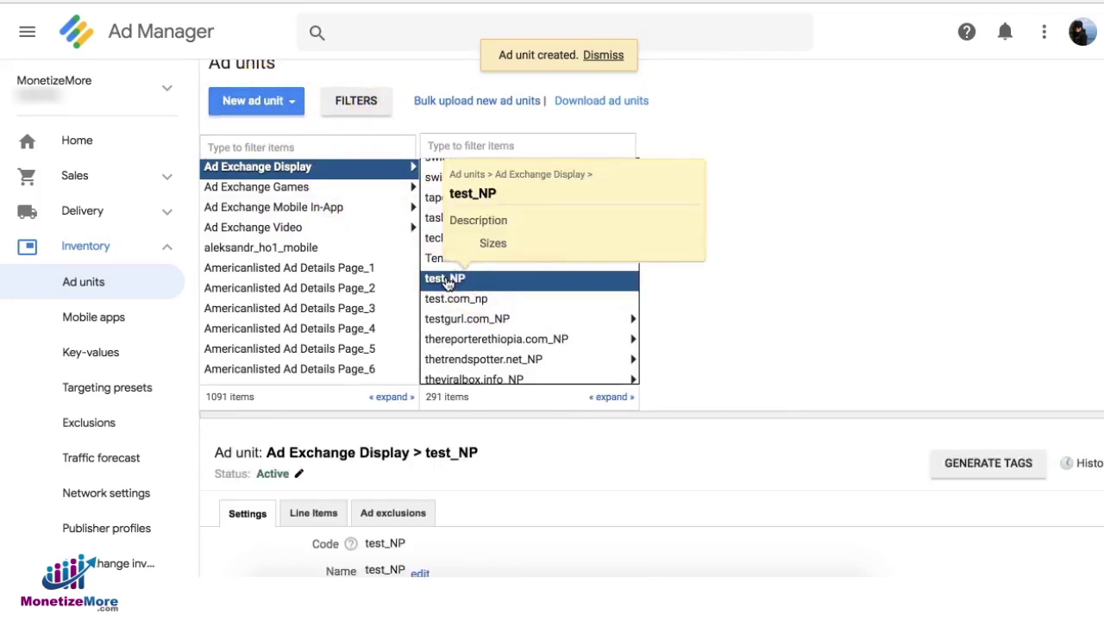
pyautogui.scroll(-3, 505, 451)
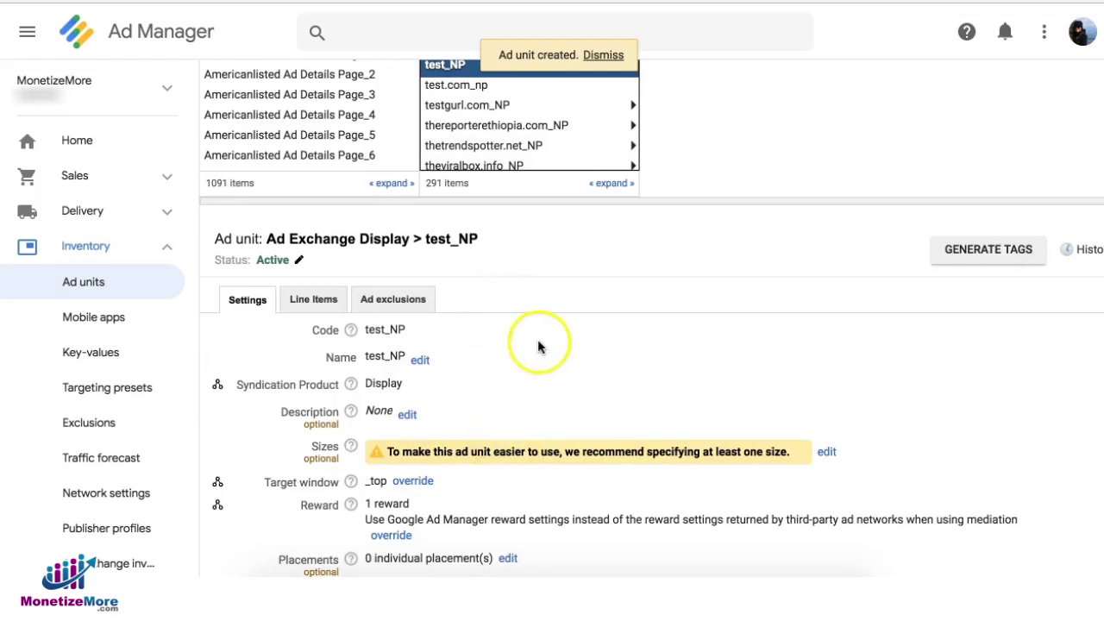
pyautogui.scroll(-2, 538, 339)
pyautogui.click(412, 321)
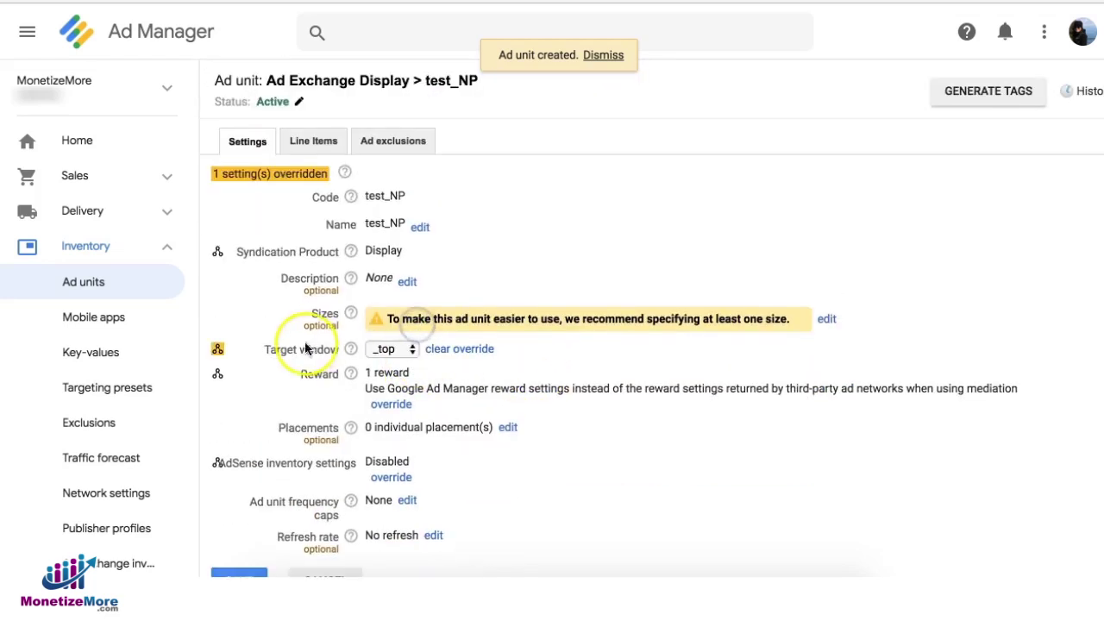
pyautogui.click(392, 348)
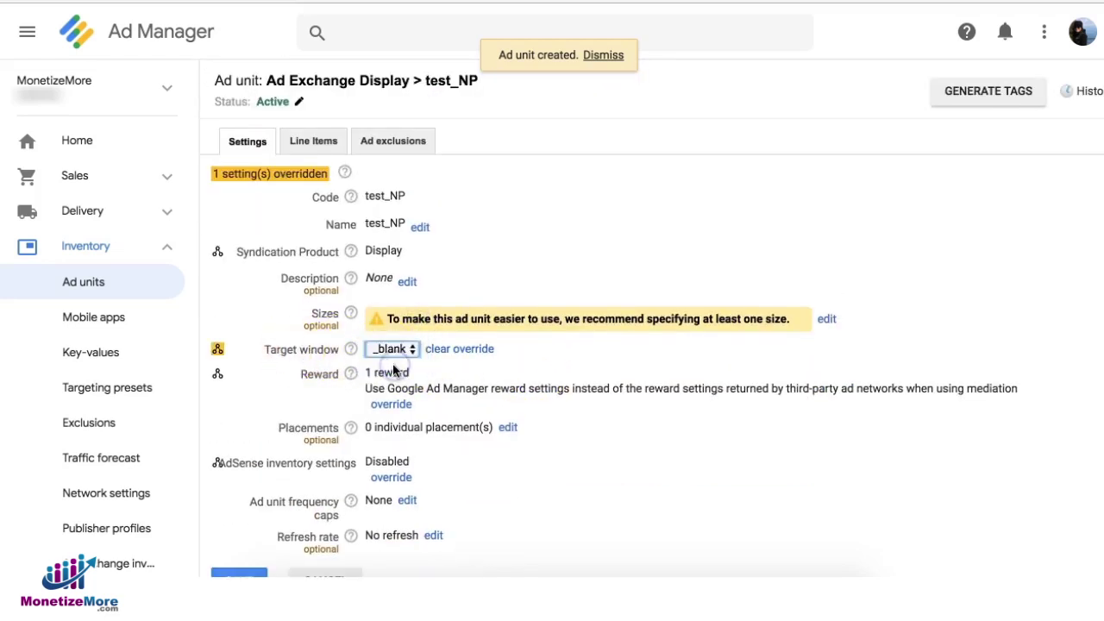
pyautogui.scroll(-1, 259, 448)
pyautogui.click(237, 493)
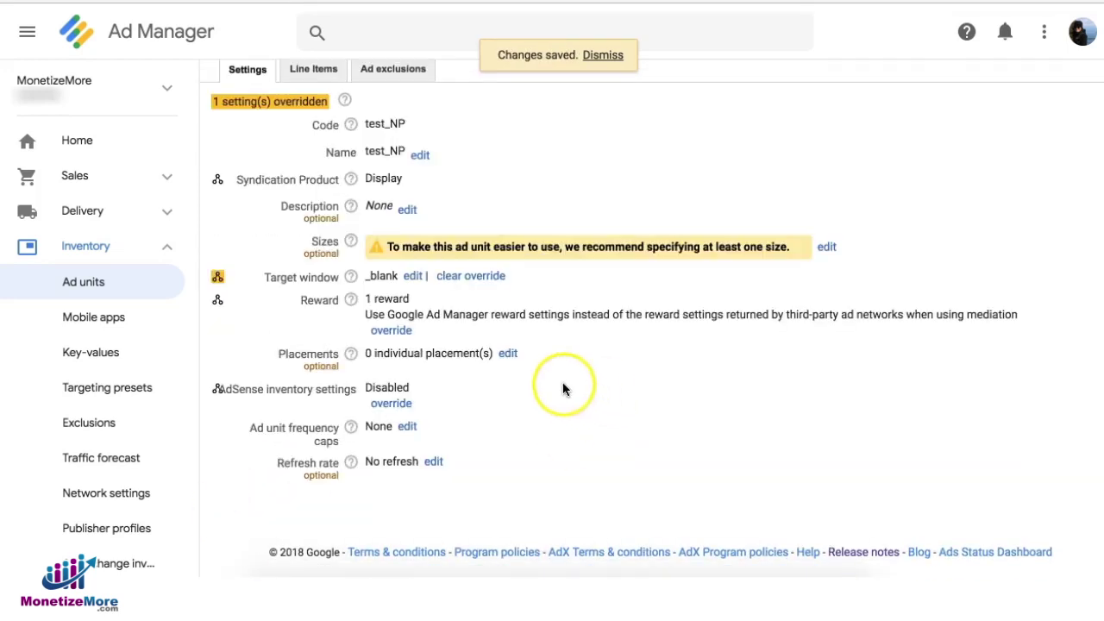
pyautogui.scroll(4, 698, 319)
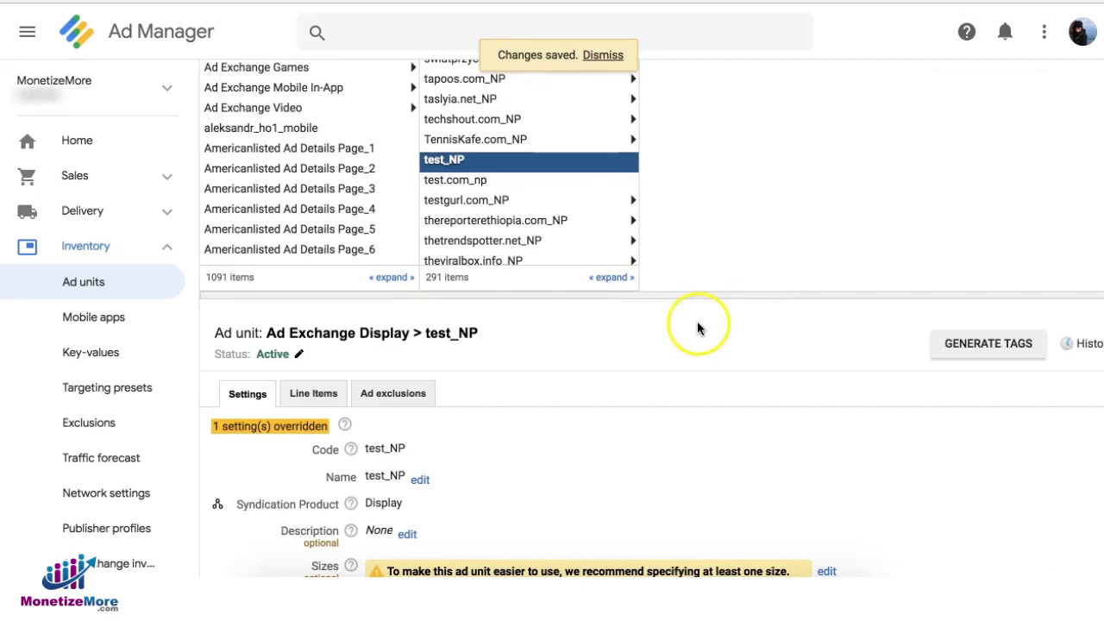
pyautogui.scroll(3, 698, 327)
pyautogui.scroll(-4, 708, 317)
pyautogui.scroll(1, 708, 317)
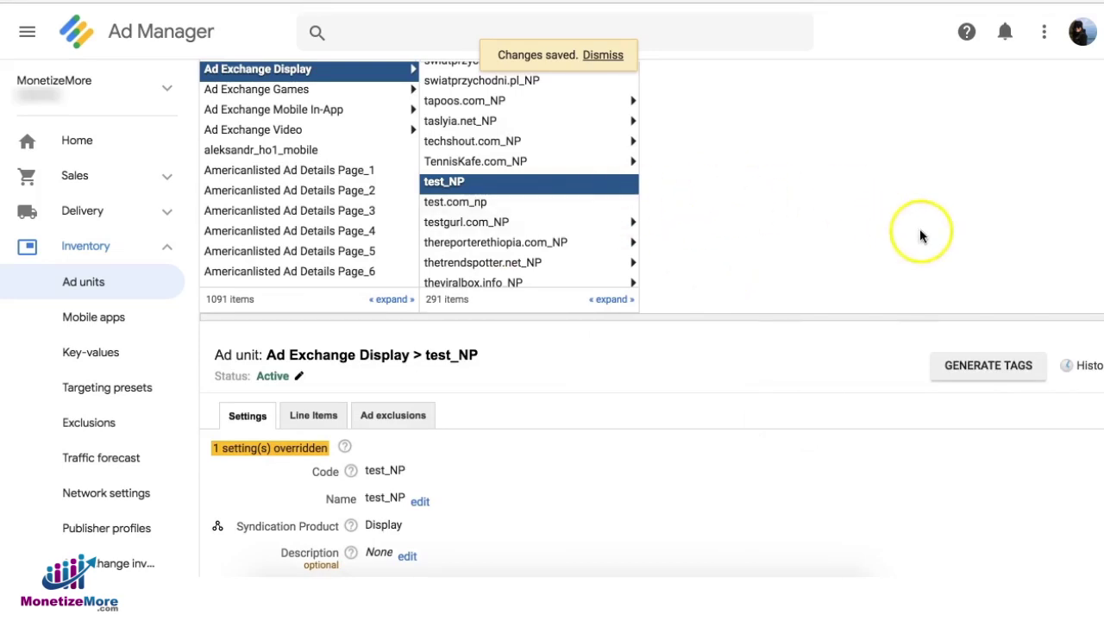
pyautogui.scroll(-3, 621, 437)
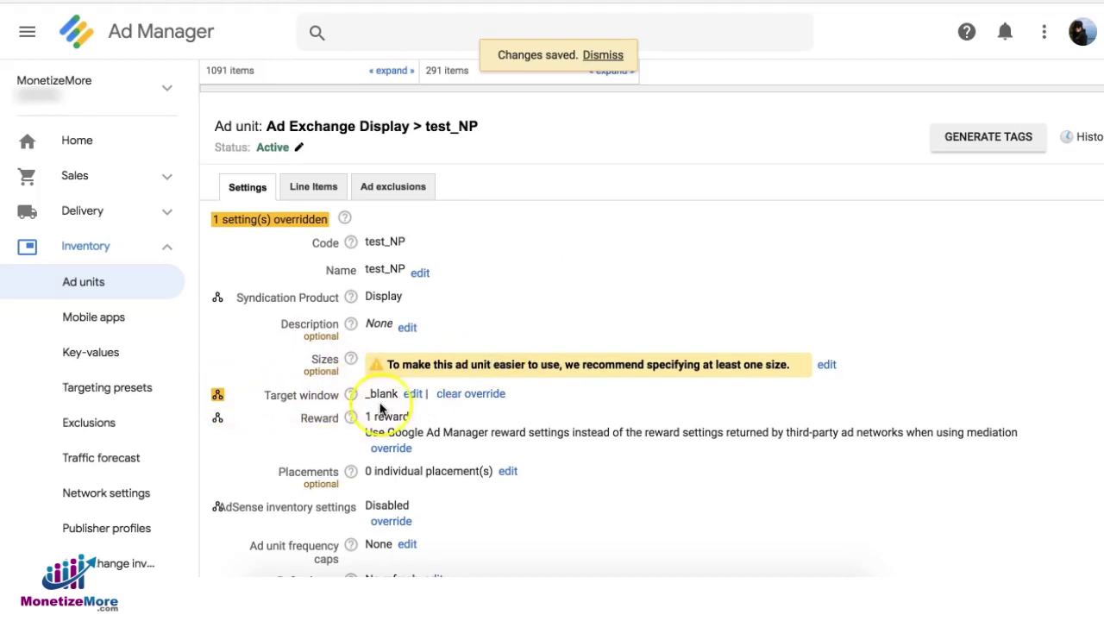
pyautogui.scroll(-2, 285, 431)
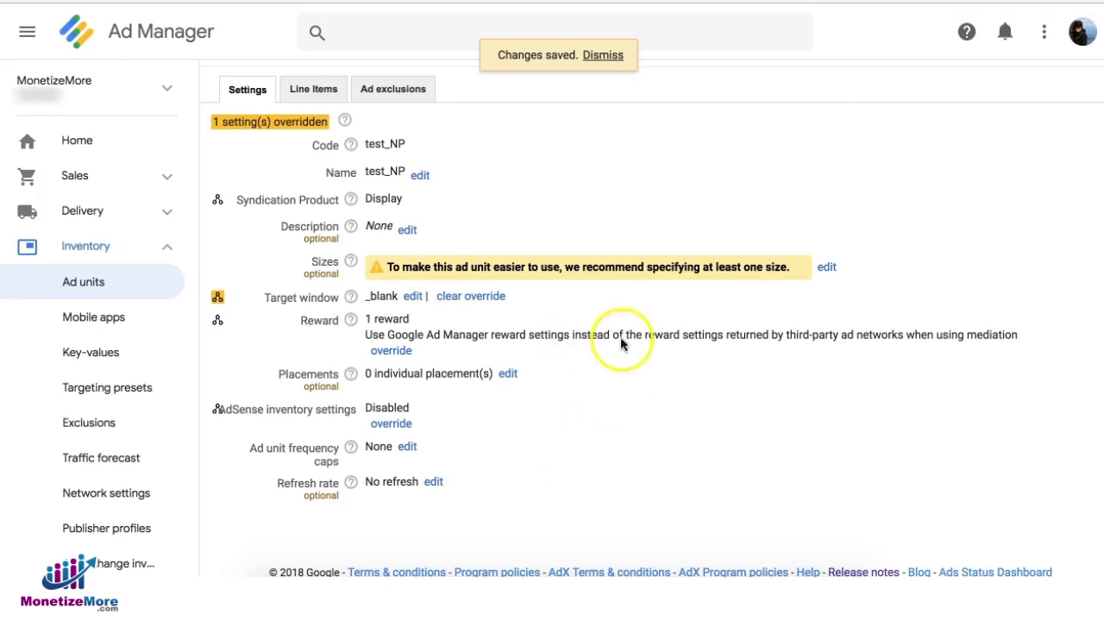
pyautogui.scroll(-1, 721, 355)
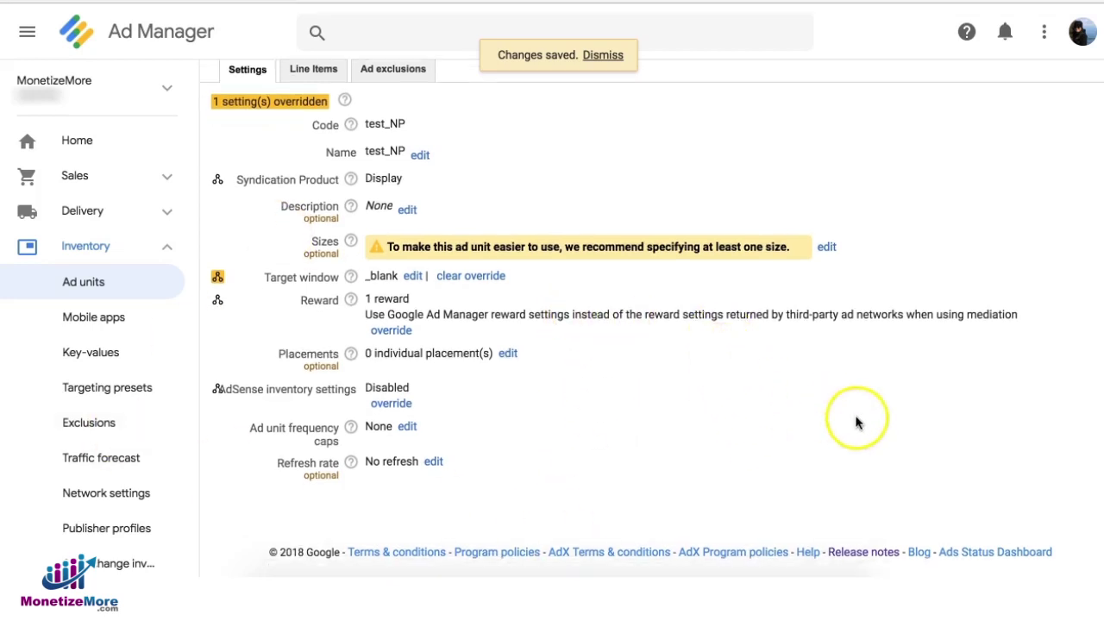
pyautogui.scroll(10, 657, 443)
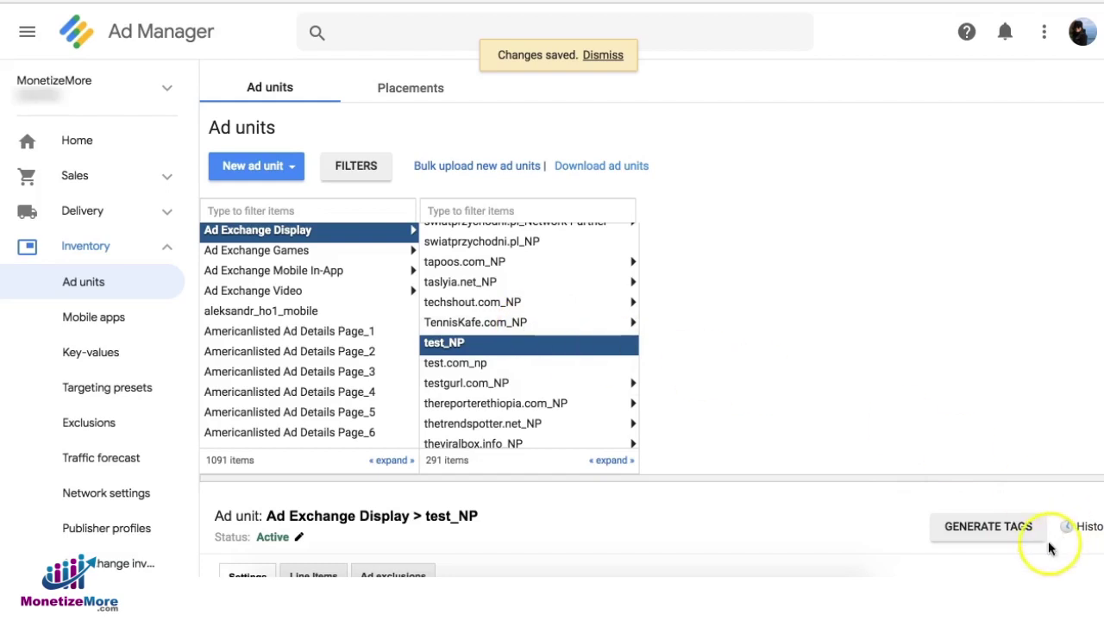
pyautogui.click(987, 532)
pyautogui.click(371, 178)
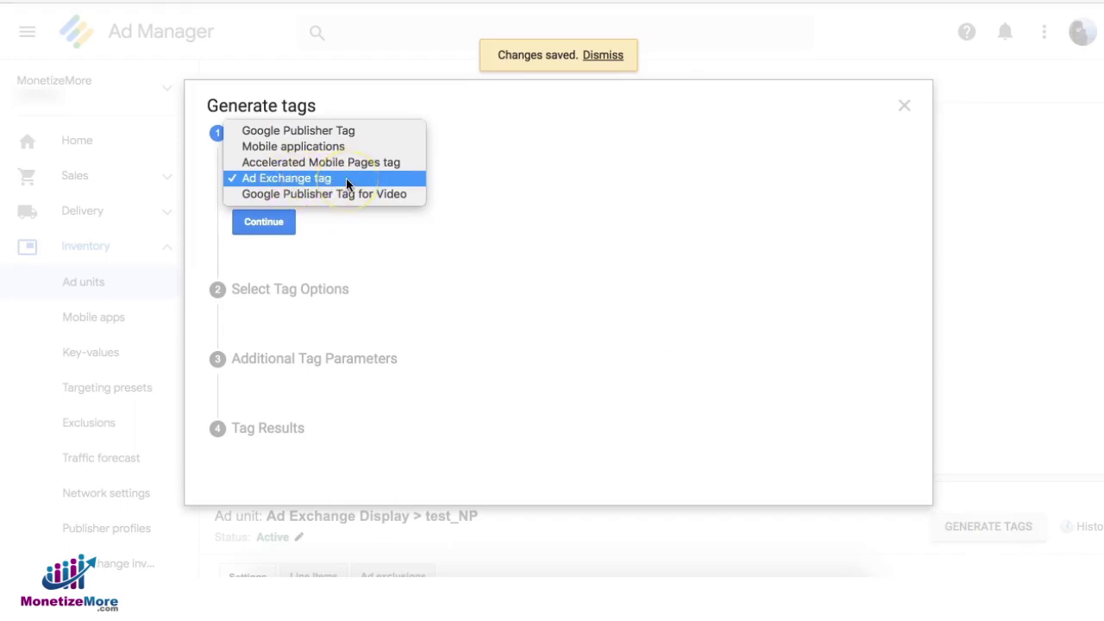
pyautogui.moveTo(346, 178); pyautogui.dragTo(385, 187)
pyautogui.click(473, 175)
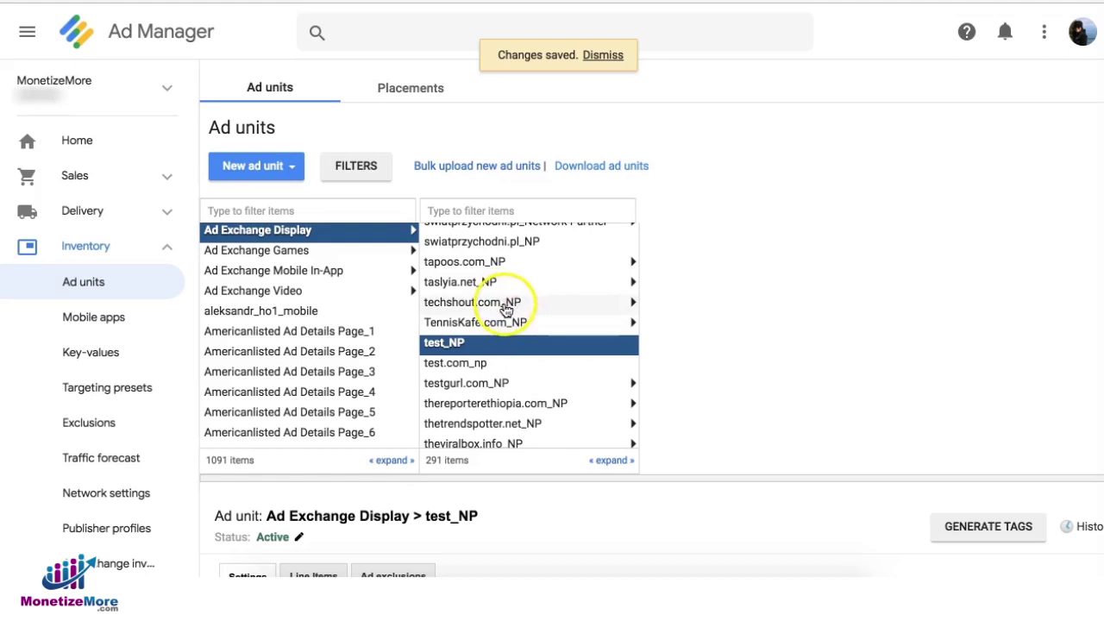
# Step: Open testgurl.com_728x90 under testgurl.com_NP > testgurl.com and start generating tags
pyautogui.click(509, 384)
pyautogui.click(700, 233)
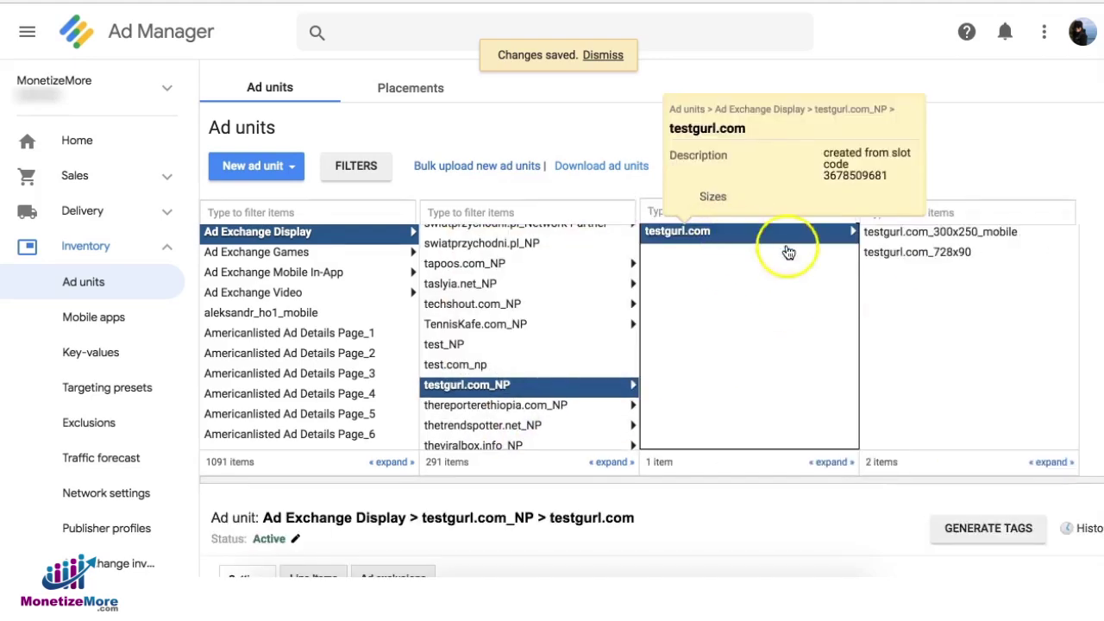
pyautogui.click(935, 251)
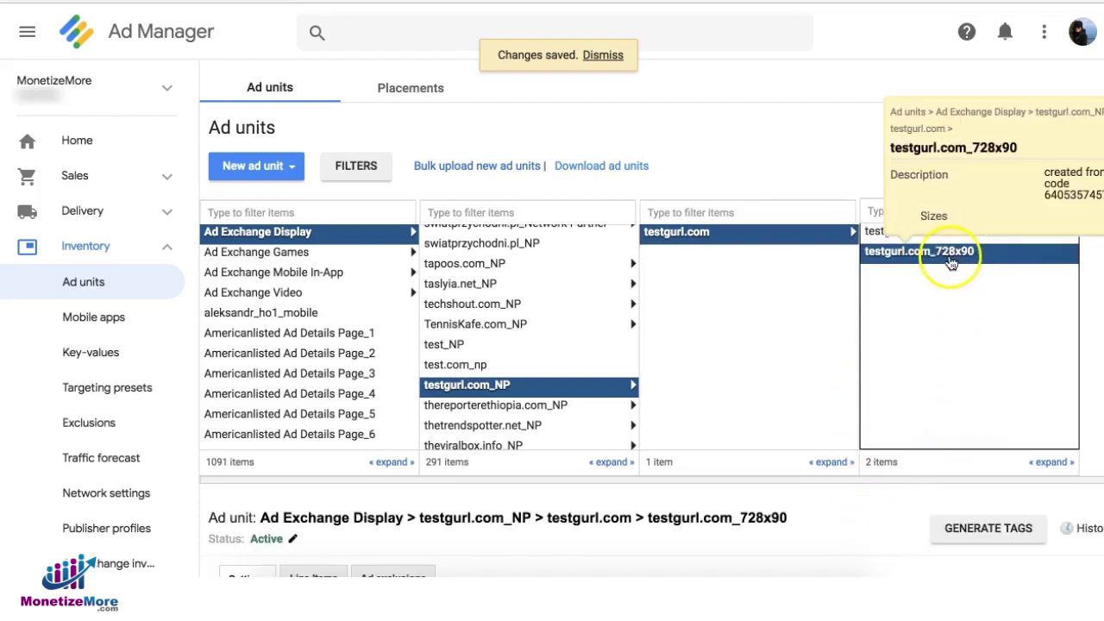
pyautogui.click(975, 537)
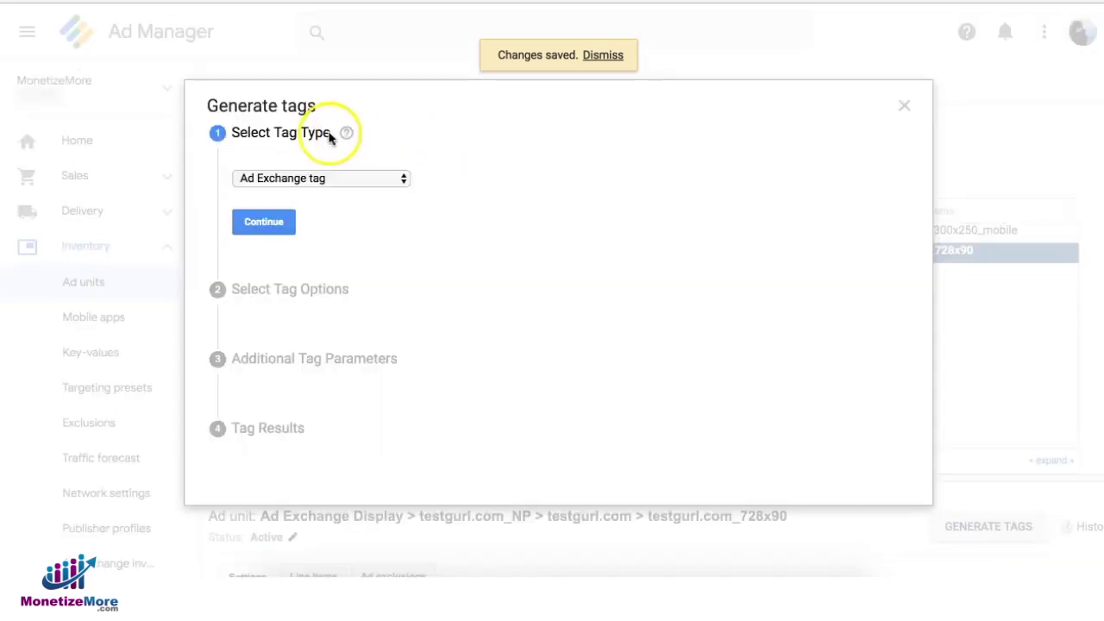
# Step: Keep Ad Exchange tag as the type and choose 728x90 as the inventory unit size
pyautogui.click(264, 224)
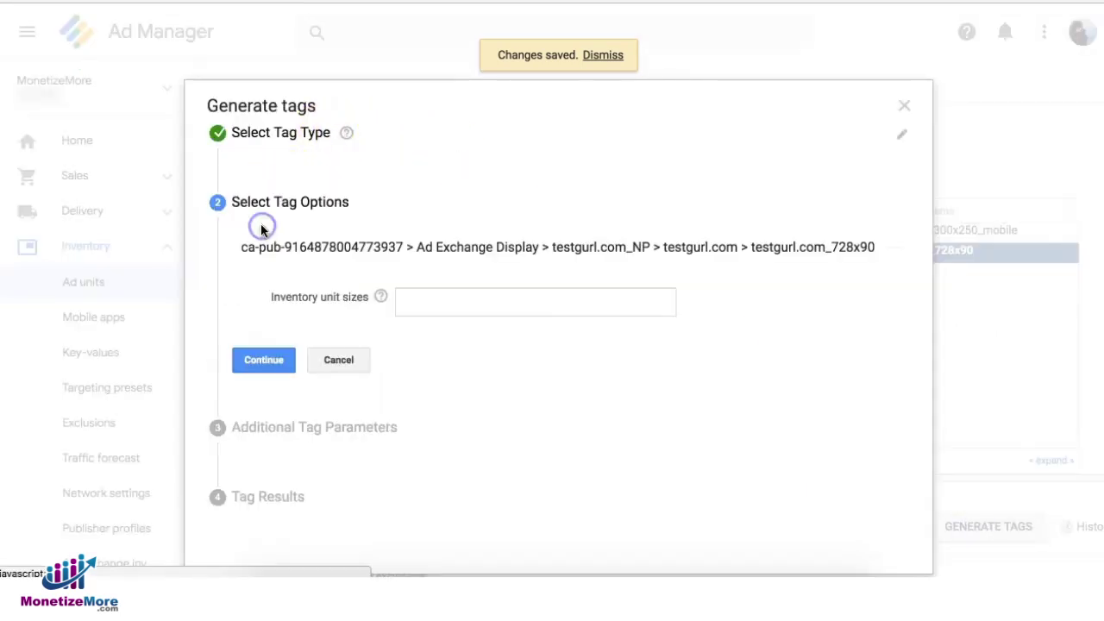
pyautogui.click(468, 301)
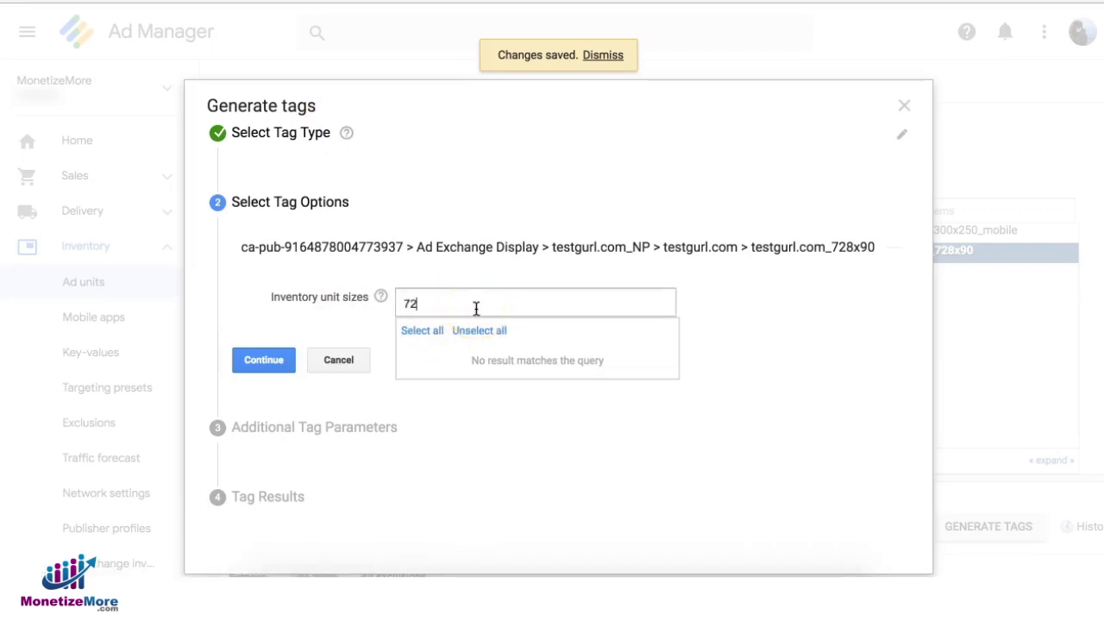
pyautogui.write('728')
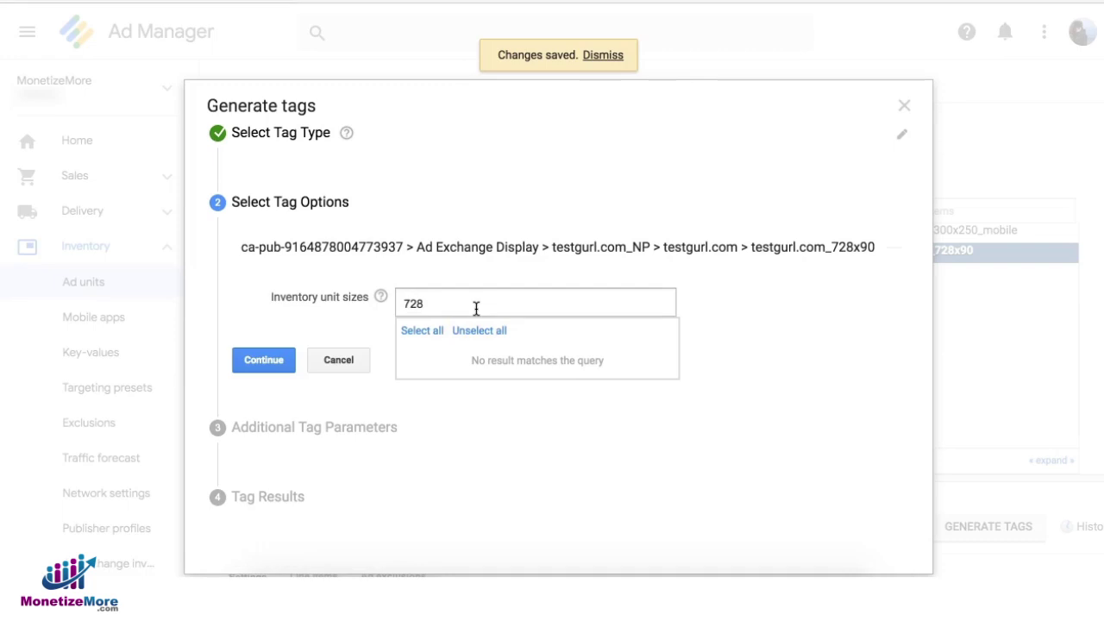
pyautogui.write('x90')
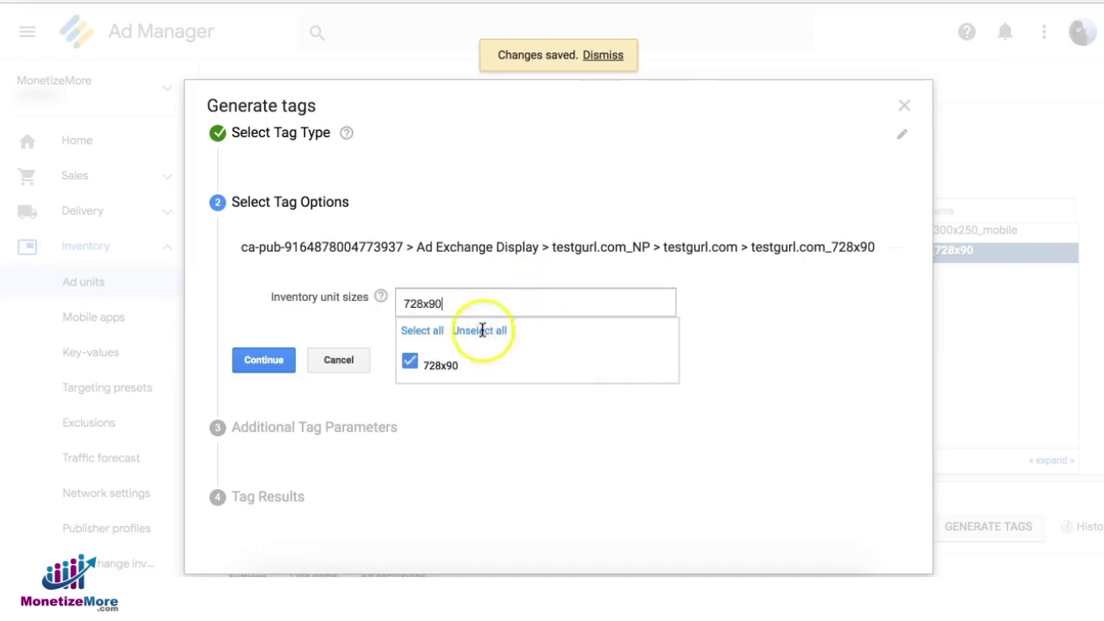
pyautogui.click(574, 428)
pyautogui.click(265, 359)
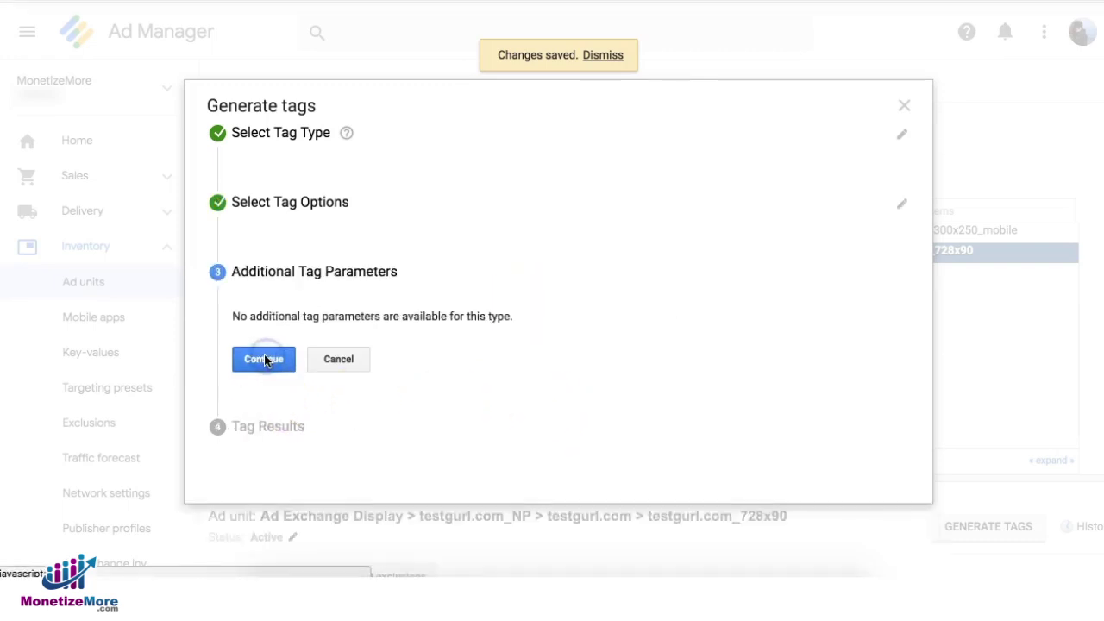
# Step: Select all of the generated 728x90 Ad Exchange JavaScript code in the Tag Results box
pyautogui.scroll(-2, 423, 333)
pyautogui.click(423, 333)
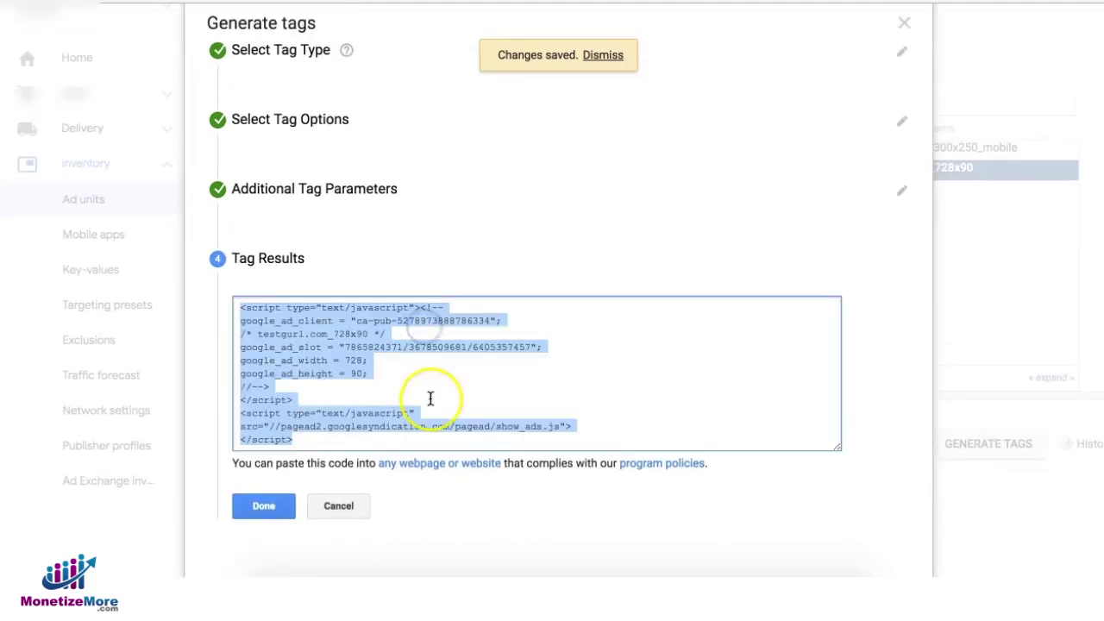